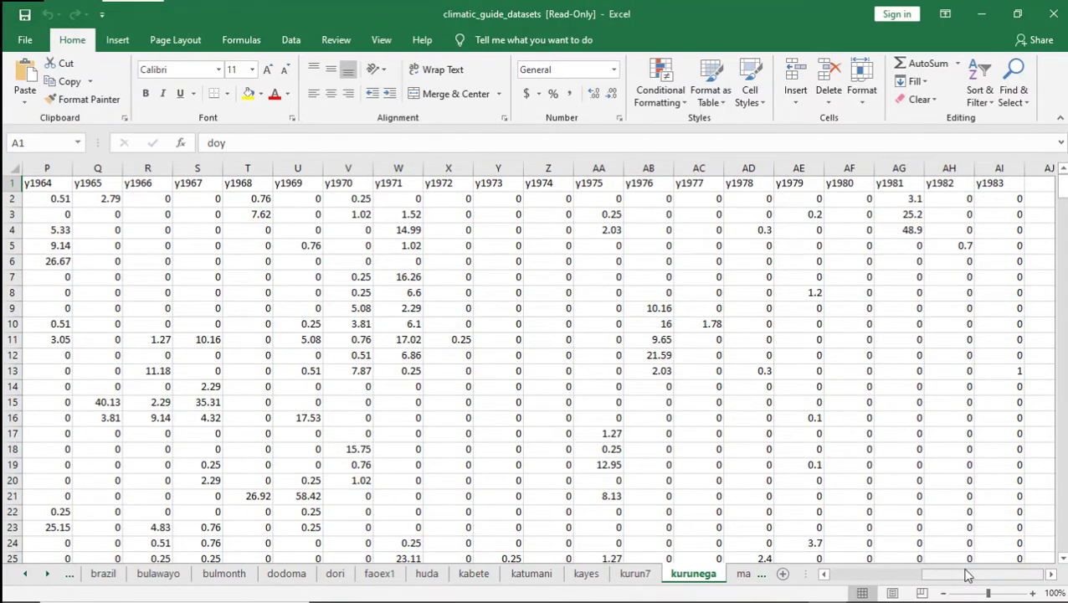
left_click_drag(969, 575, 834, 575)
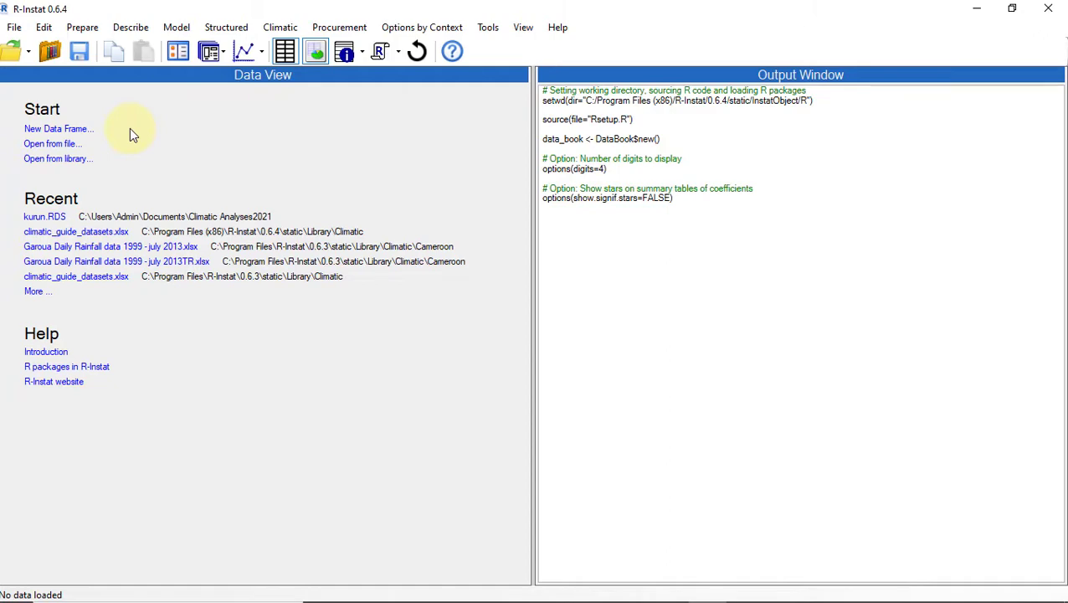
Step: In R-Instat, open the climatic_guide_datasets workbook from the Climatic folder of the Instat collection library
left_click(55, 159)
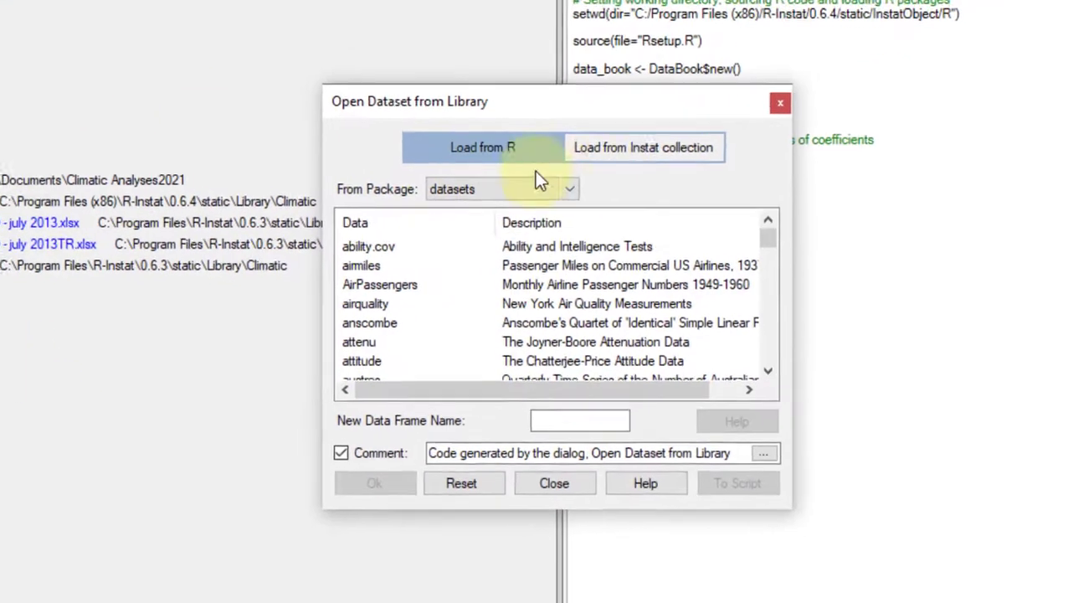
left_click(643, 150)
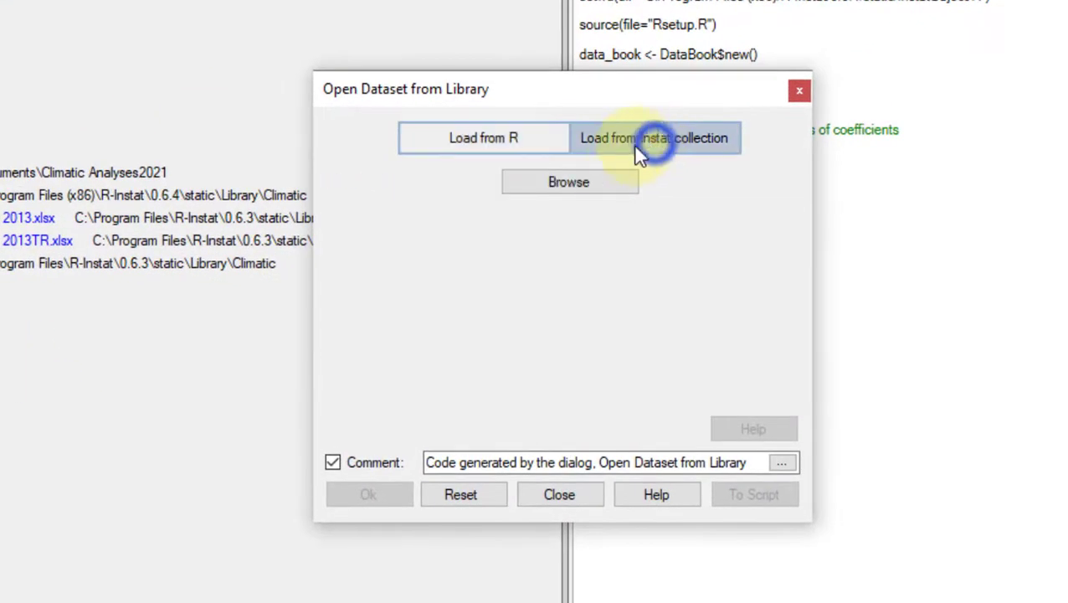
left_click(579, 201)
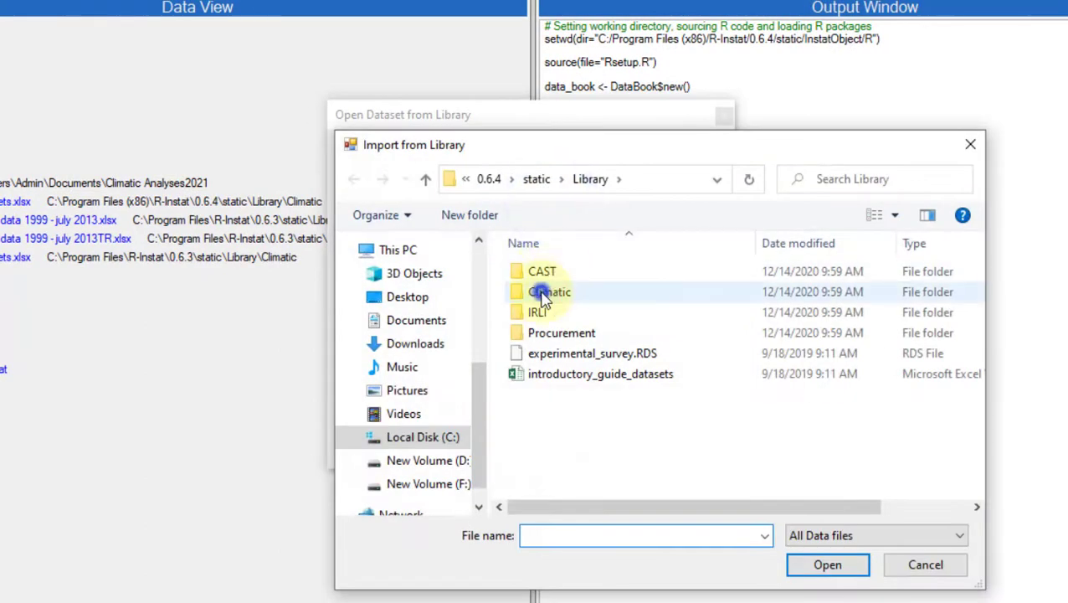
left_click(542, 295)
double_click(542, 295)
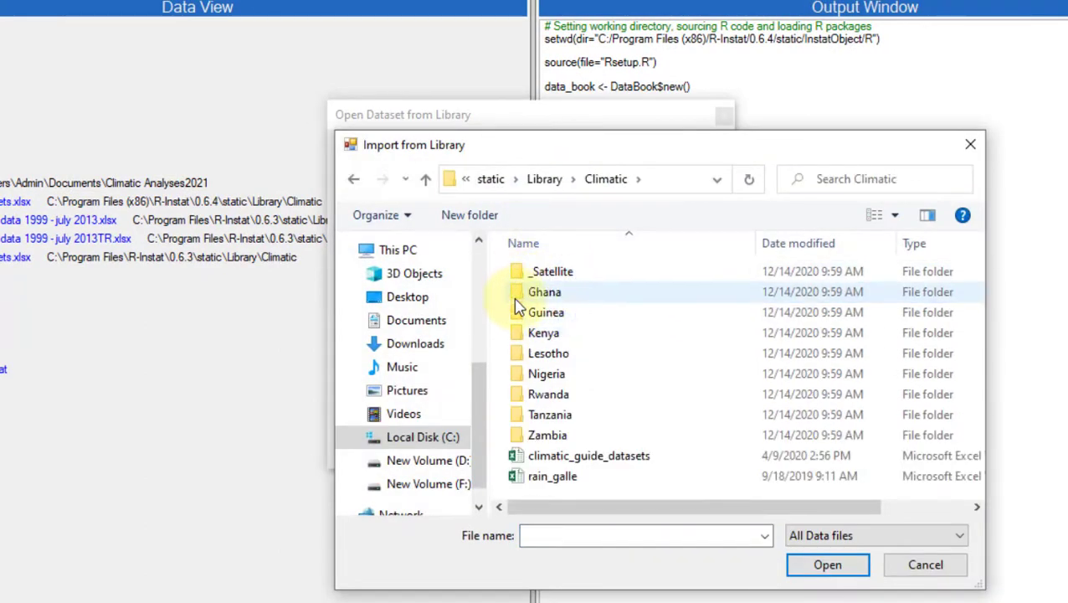
left_click(599, 468)
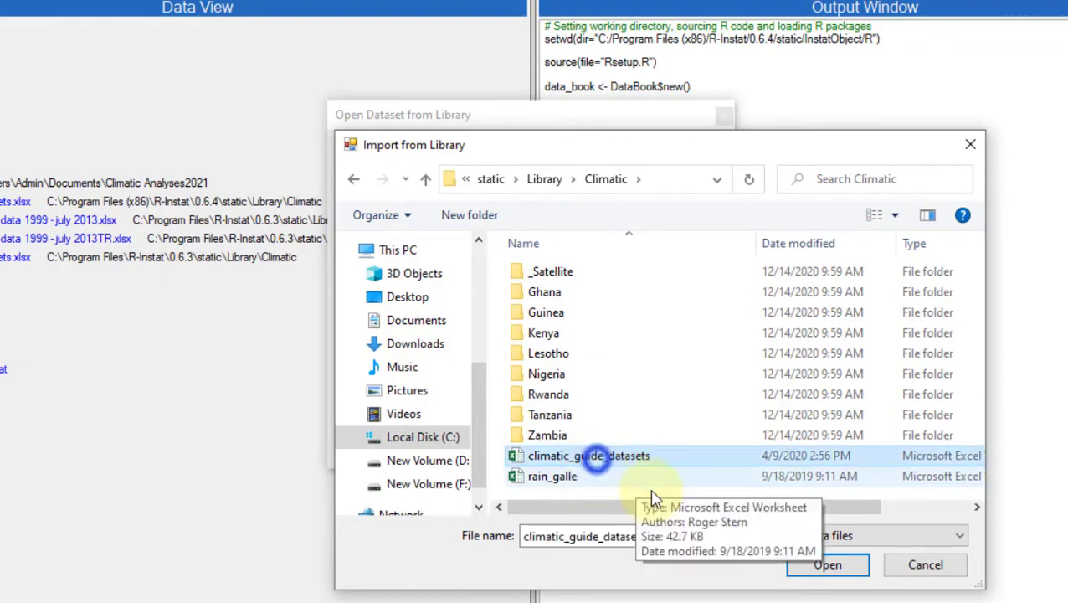
left_click(820, 566)
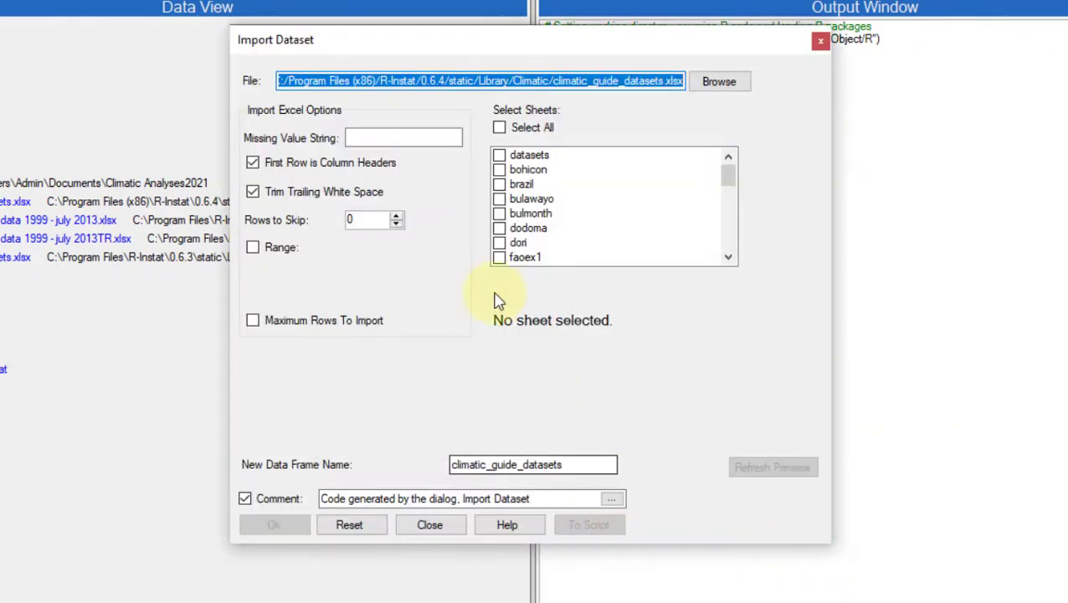
Step: Select the kurunega sheet, look over its year columns in the preview, and import it as a data frame
scroll(732, 181, "down", 1)
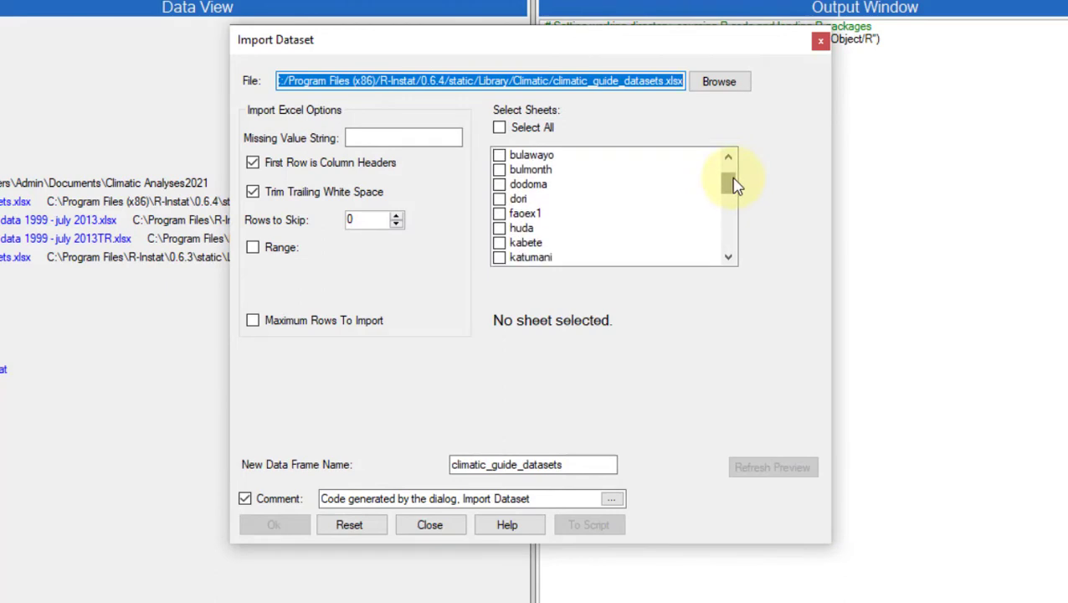
scroll(734, 185, "down", 2)
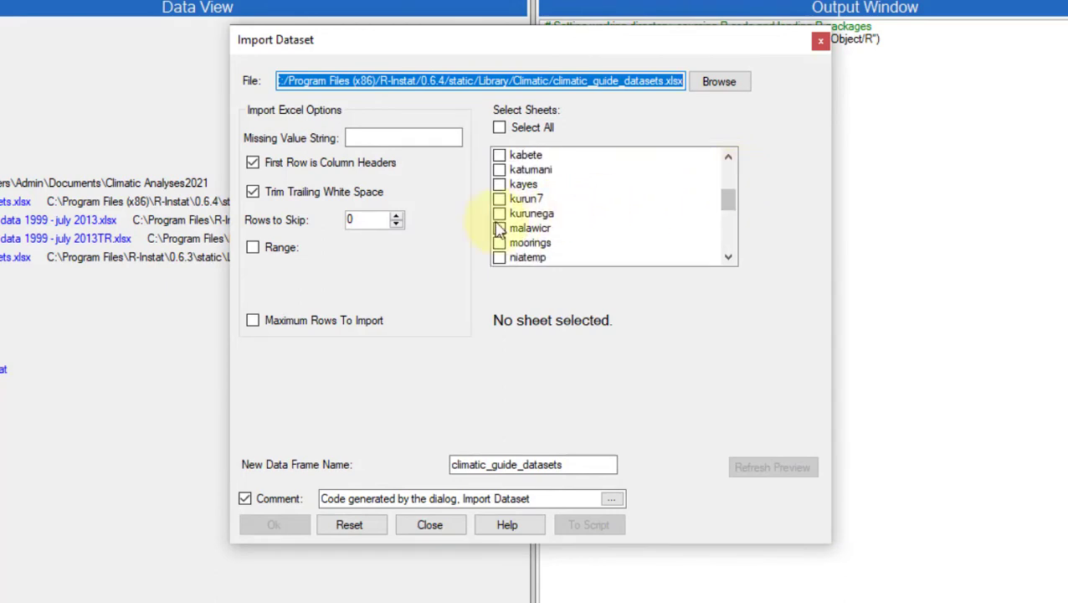
left_click(499, 213)
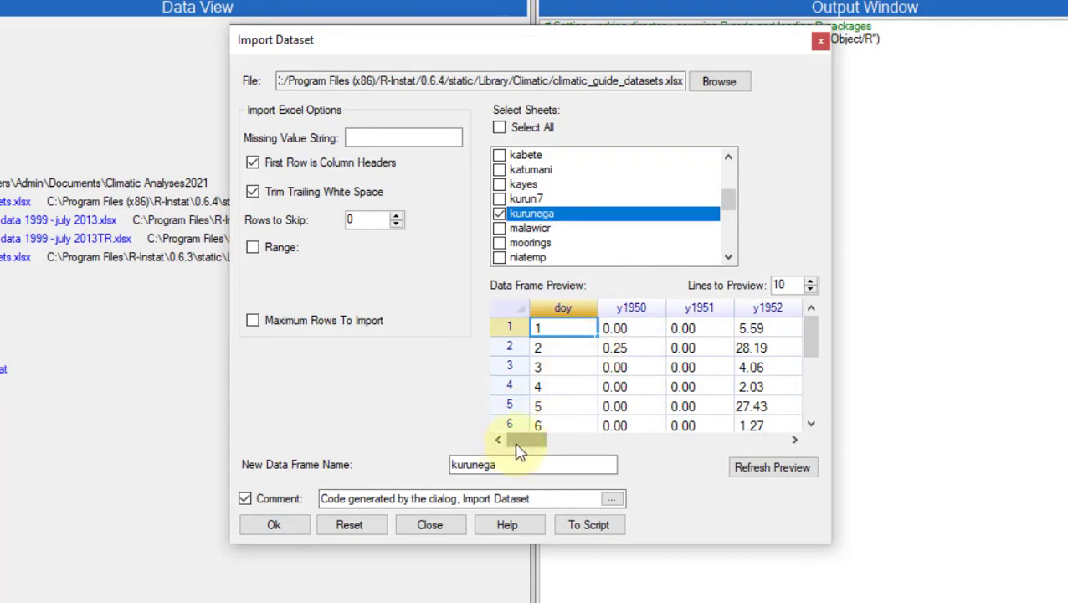
left_click_drag(516, 450, 766, 453)
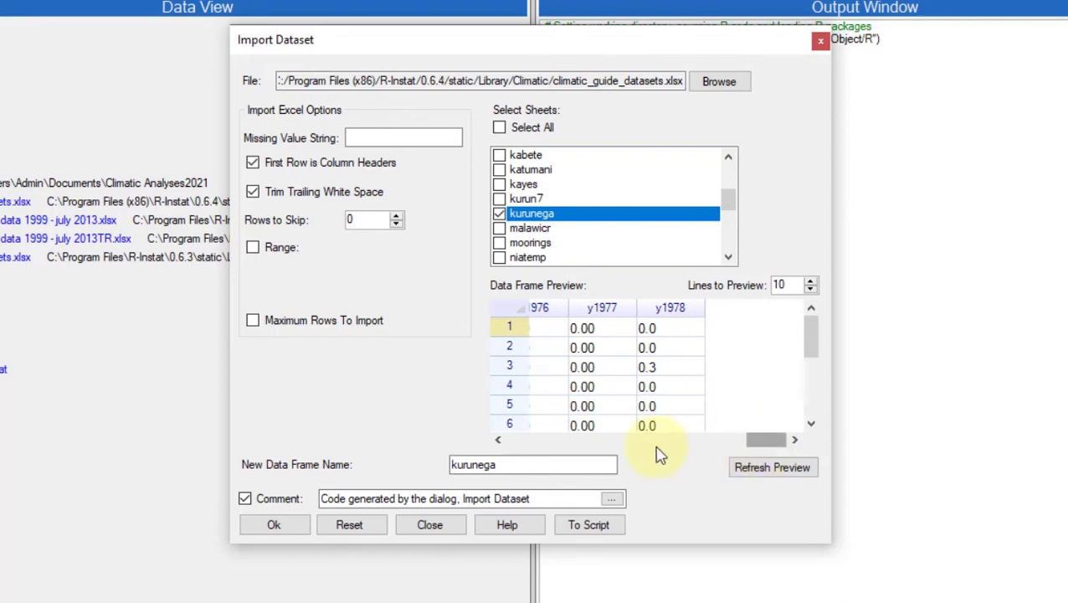
left_click(273, 526)
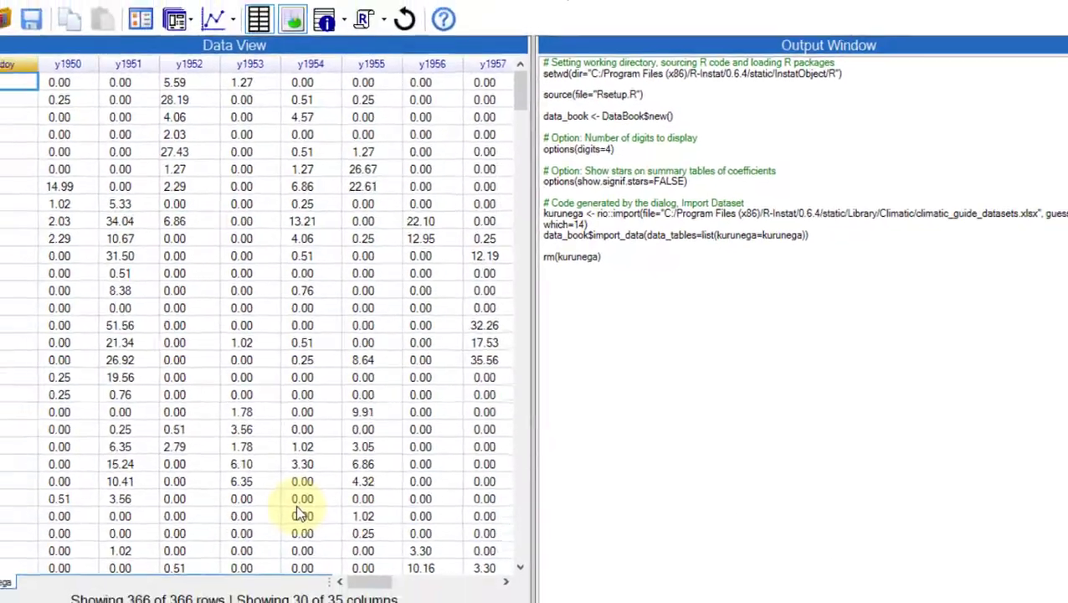
Step: Start Tidy Daily Data for kurunega and assign y1950 to y1983 as the year columns, leaving out doy
left_click(281, 28)
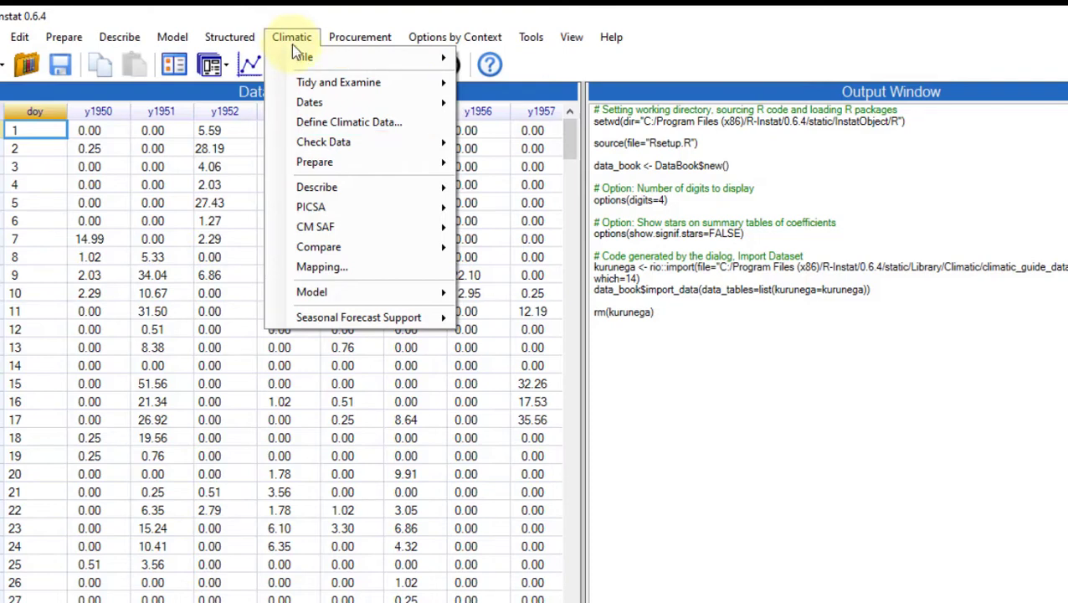
mouse_move(307, 84)
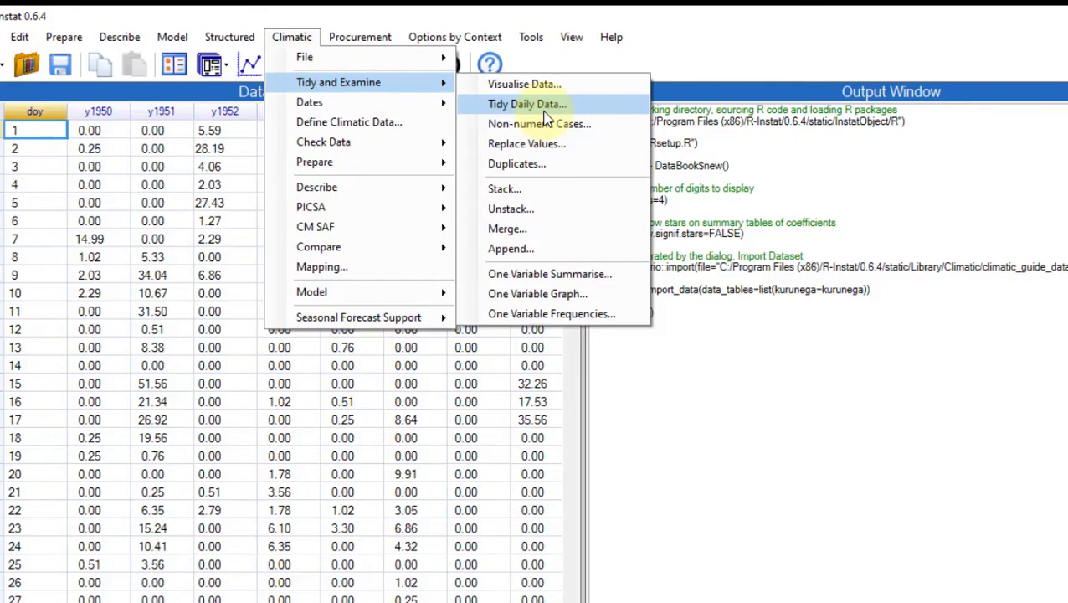
left_click(533, 105)
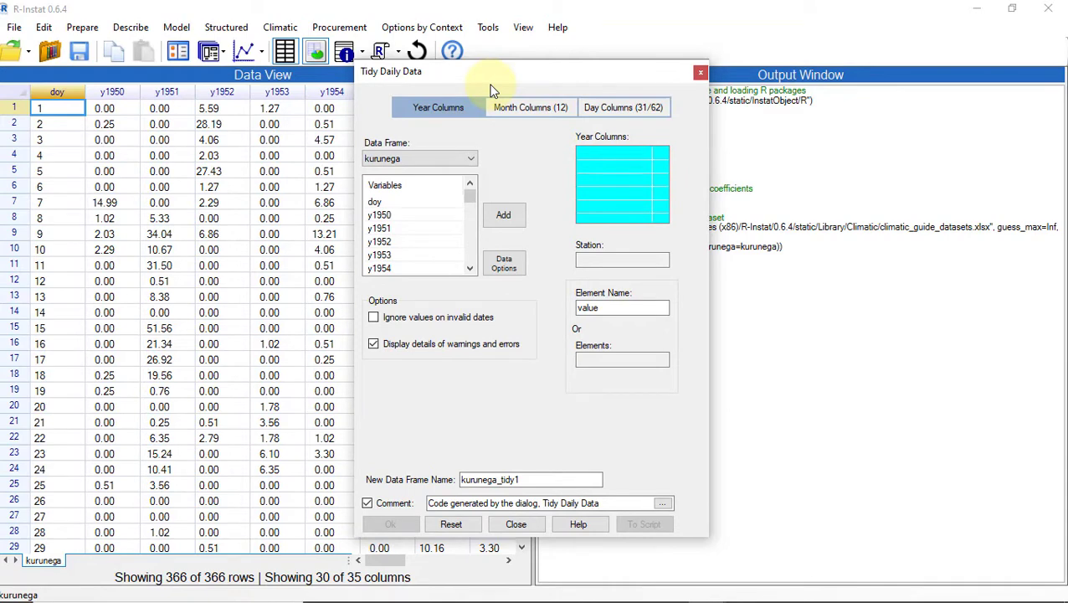
right_click(413, 205)
left_click(441, 269)
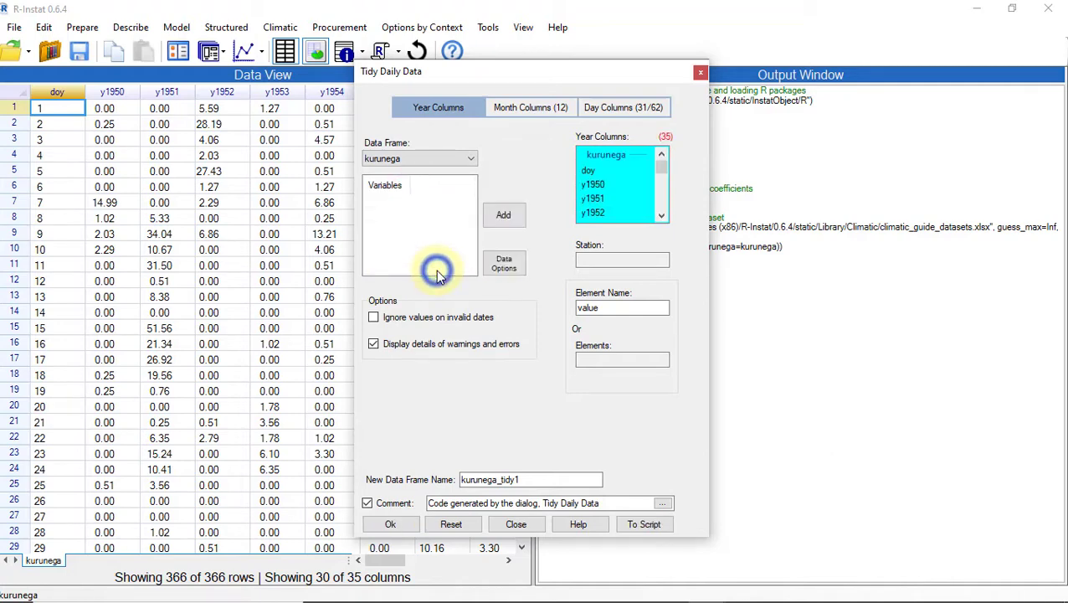
left_click(587, 173)
double_click(587, 173)
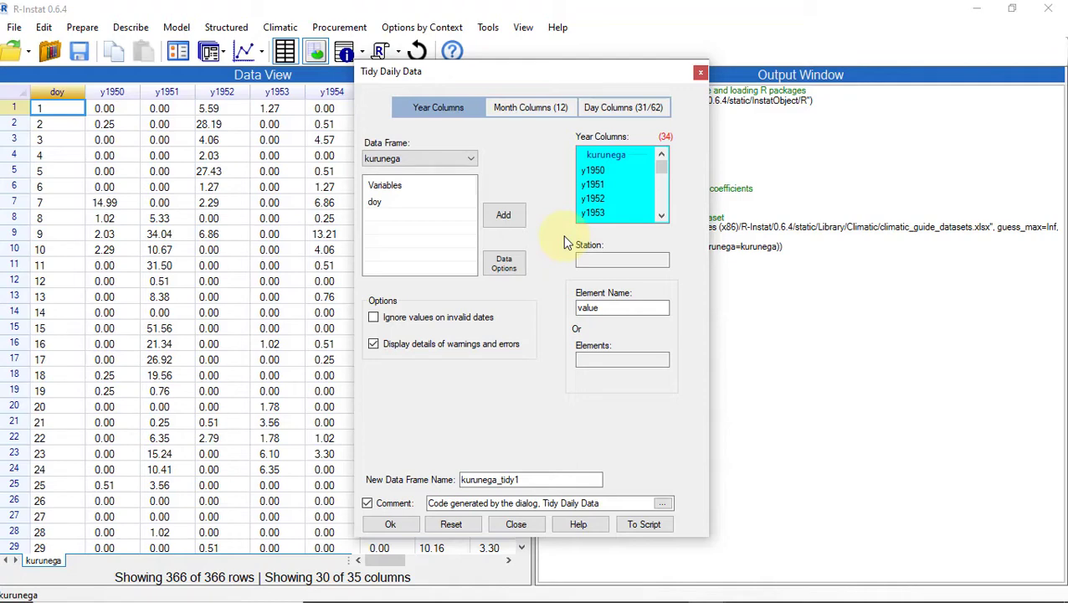
Step: Set the element name to rain and try to run the tidying of the kurunega data
left_click(615, 308)
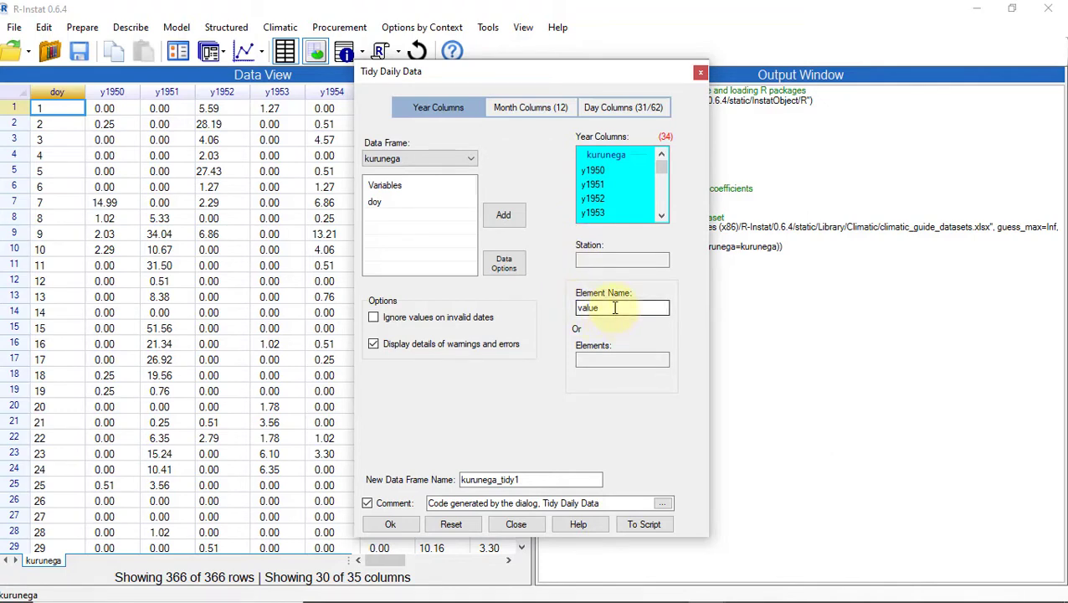
left_click(614, 308)
key("BackSpace")
key("BackSpace")
key("BackSpace")
key("BackSpace")
key("BackSpace")
type("rain")
left_click(392, 525)
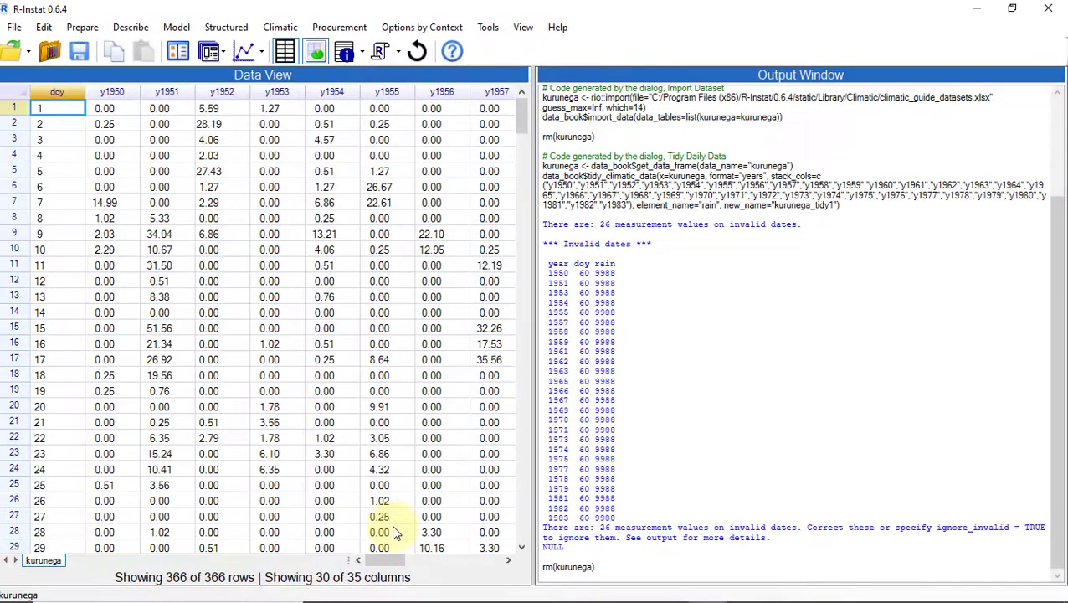
Step: Reopen Tidy Daily Data, ignore values on invalid dates, and produce the tidied data under the data frame name kurun
left_click(177, 51)
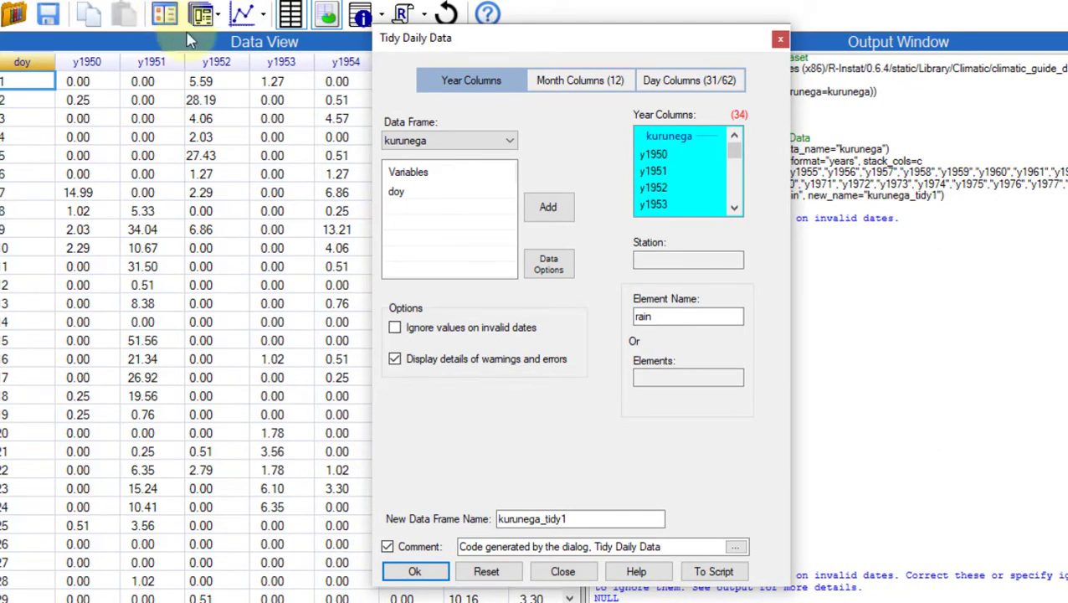
left_click(399, 336)
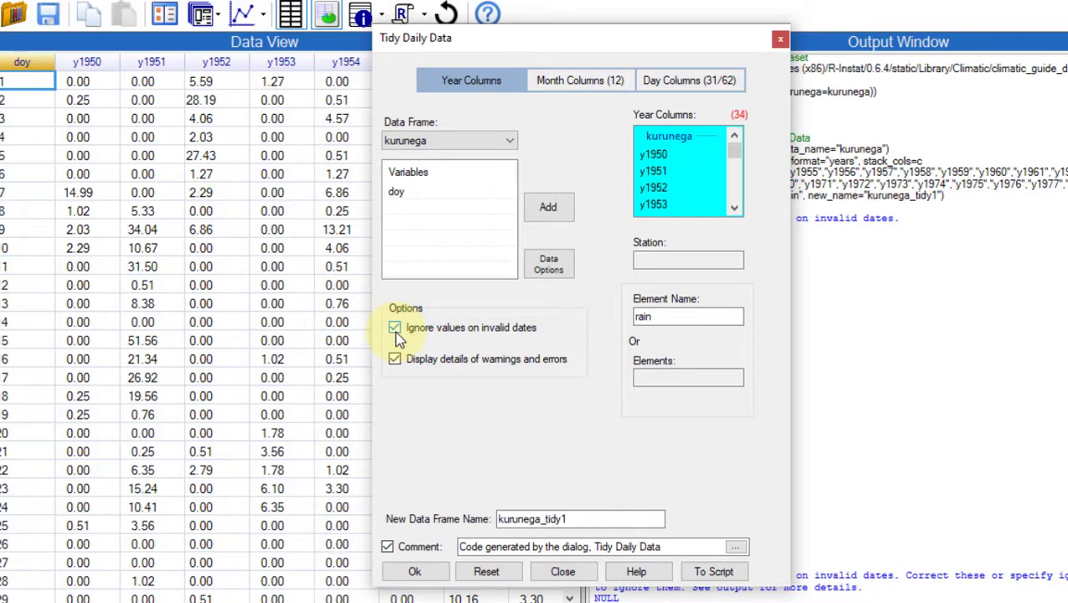
left_click(584, 519)
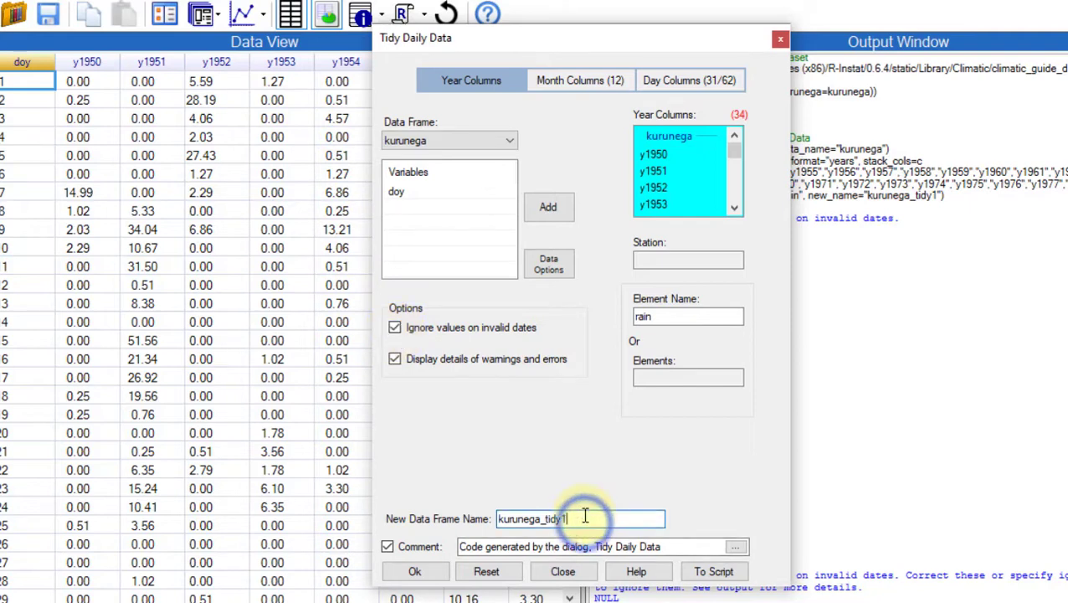
key("BackSpace")
key("BackSpace")
key("BackSpace")
key("BackSpace")
key("BackSpace")
key("BackSpace")
key("BackSpace")
key("BackSpace")
key("BackSpace")
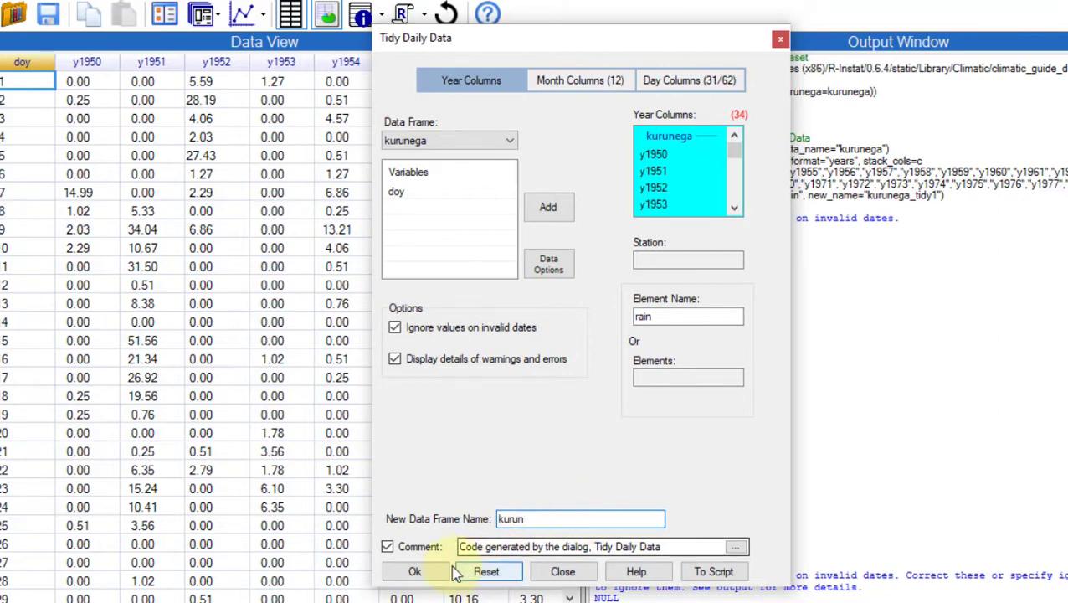
left_click(416, 572)
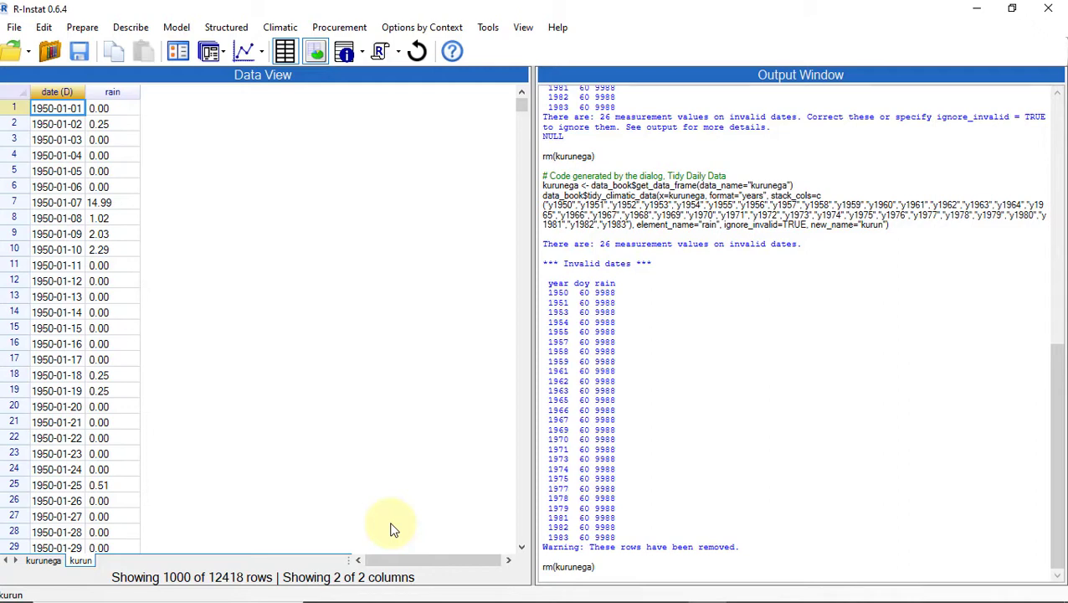
Step: Use the kurun date column to generate numeric year, abbreviated month, day in year (366) and day in month columns
left_click(281, 28)
left_click(304, 86)
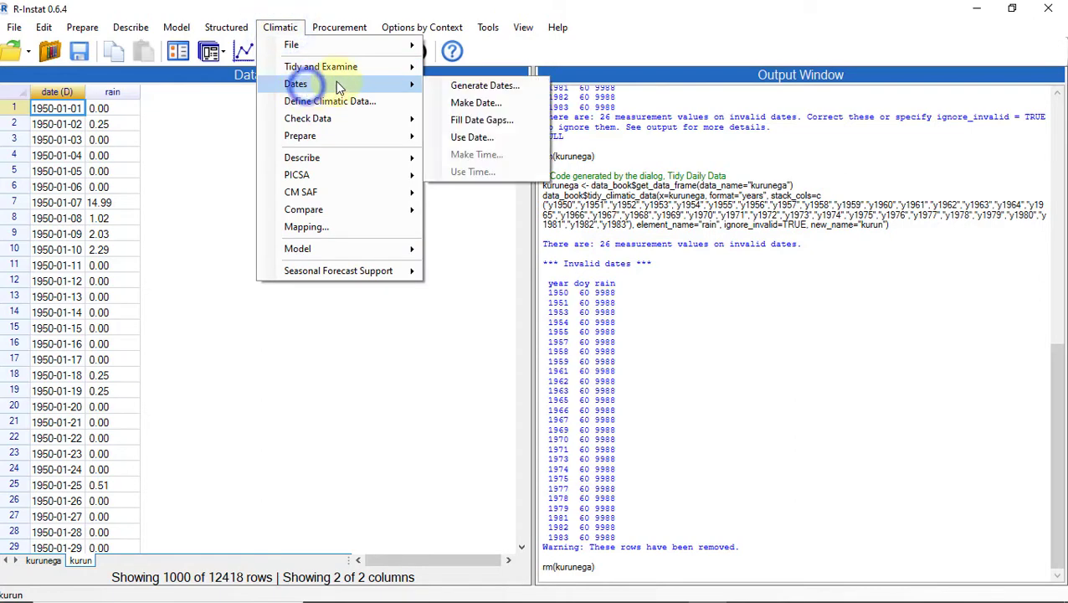
left_click(486, 139)
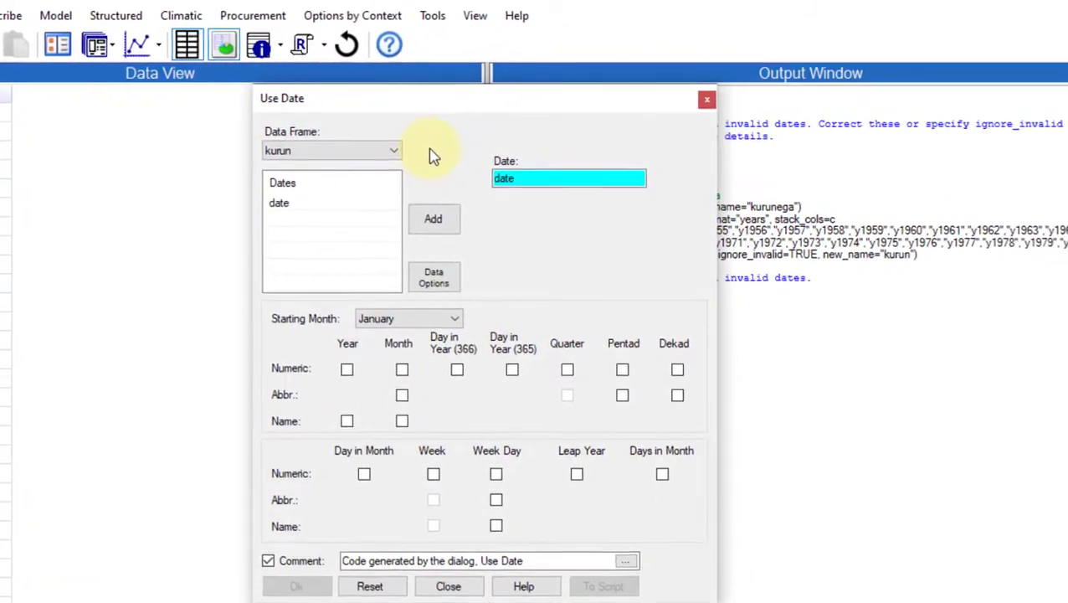
left_click(346, 371)
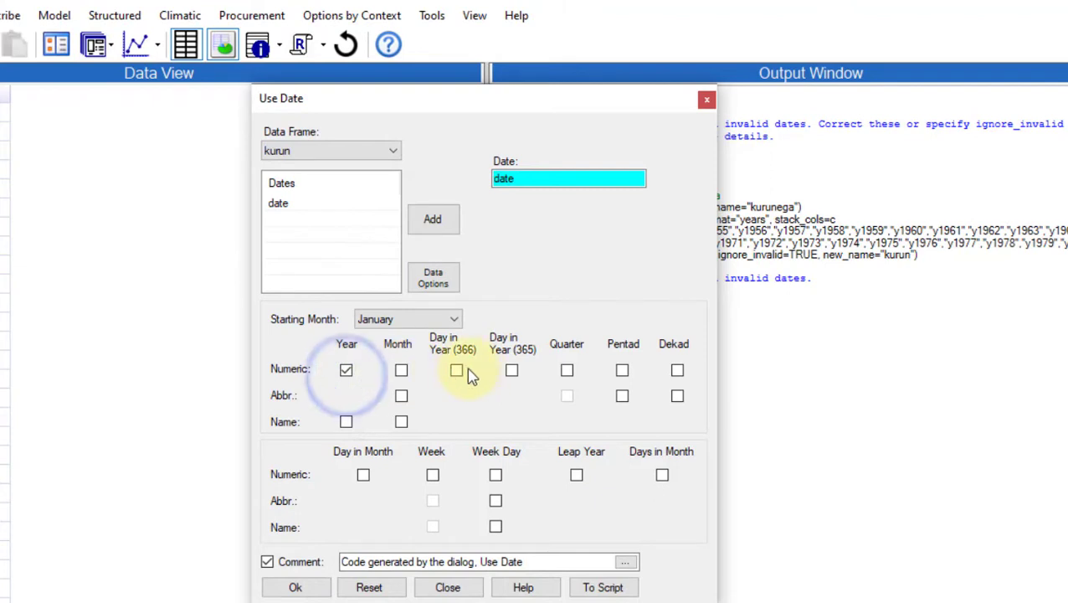
left_click(457, 371)
left_click(404, 397)
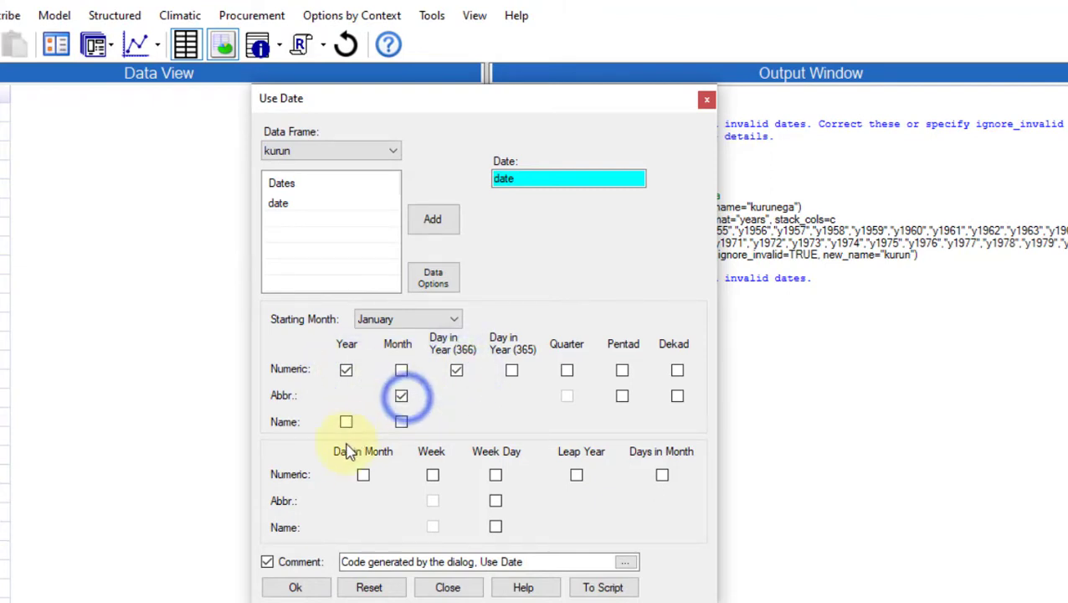
left_click(360, 475)
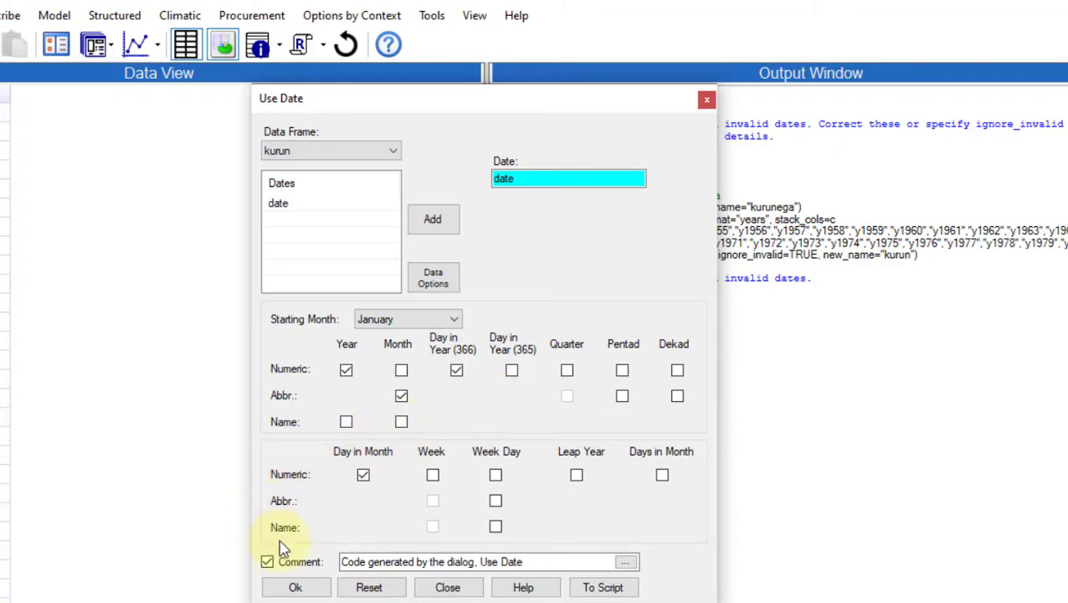
left_click(291, 588)
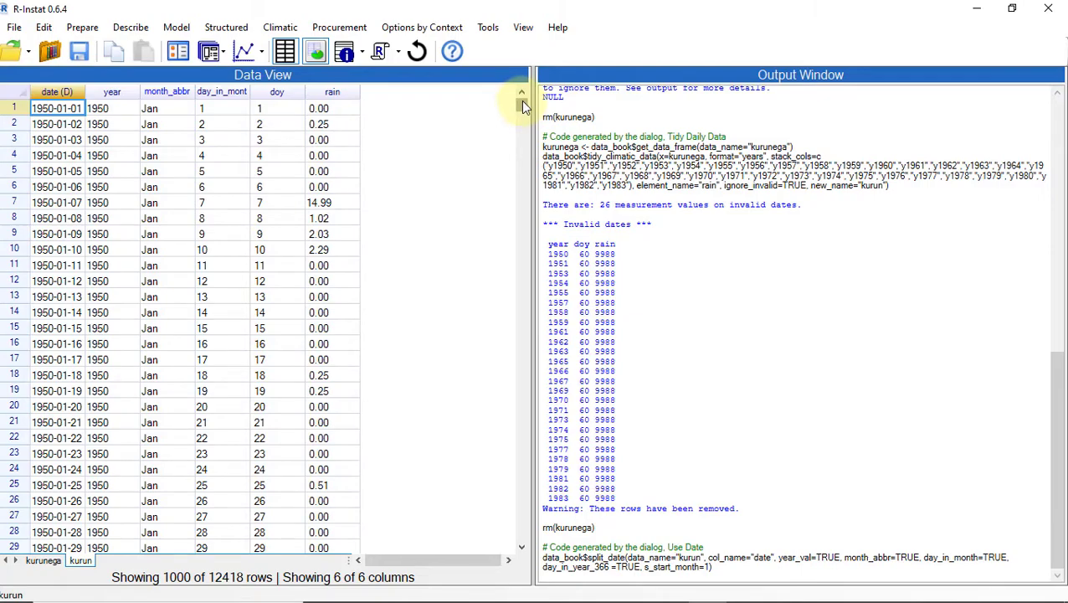
Step: Examine the kurun rows around the end of February in a leap year and in a non-leap year
left_click_drag(520, 100, 508, 200)
scroll(520, 257, "down", 15)
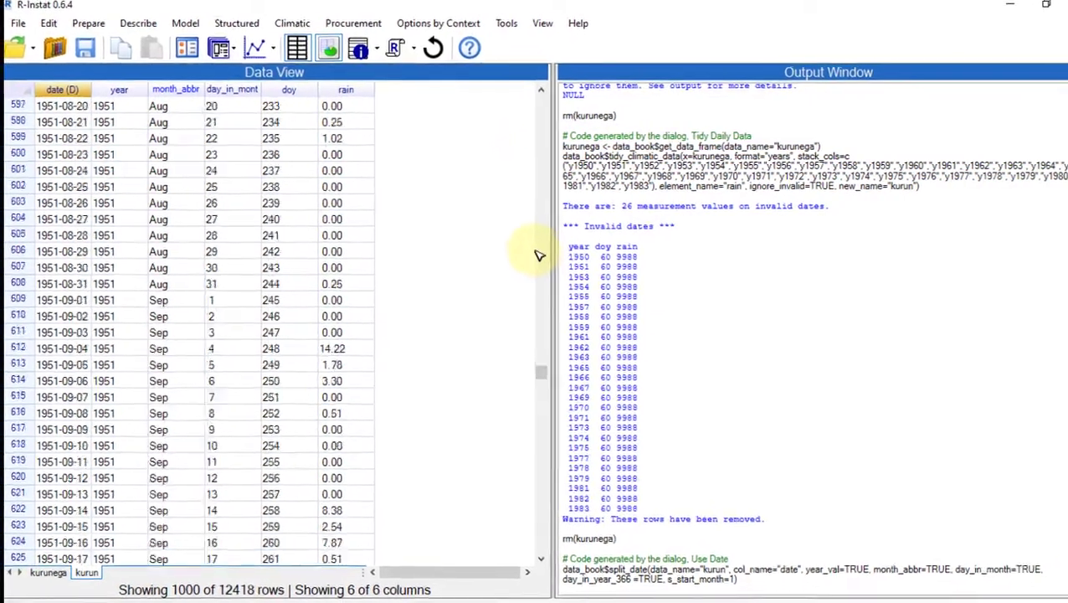
scroll(539, 256, "down", 4)
scroll(527, 285, "up", 3)
scroll(352, 251, "down", 10)
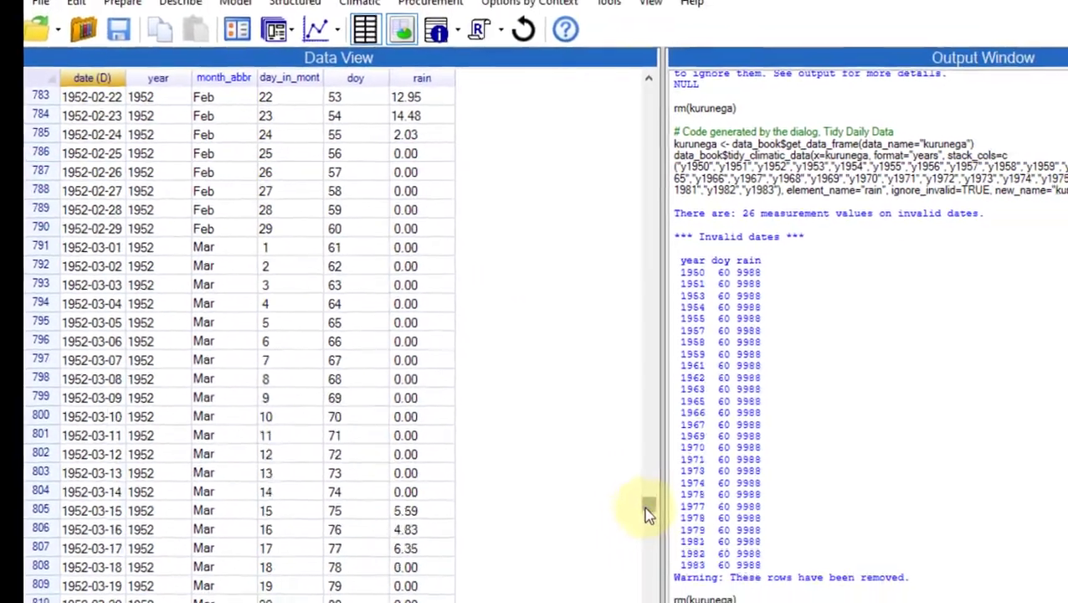
left_click_drag(649, 511, 660, 285)
left_click_drag(530, 265, 529, 108)
scroll(135, 476, "down", 2)
scroll(135, 477, "down", 4)
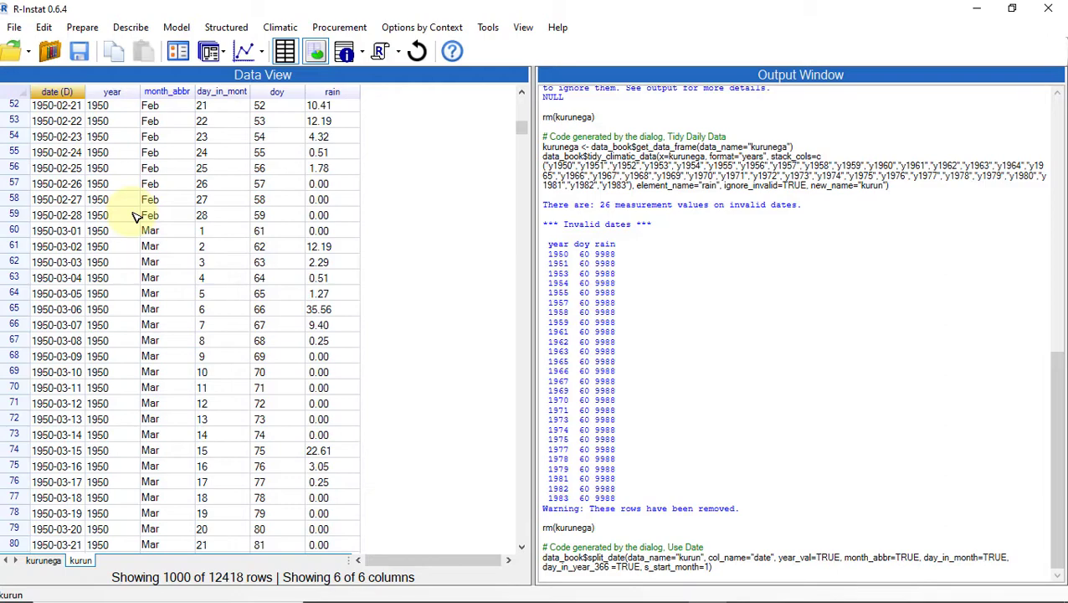
Step: Check the kurun data frame for duplicate dates and define it as climatic data with the date, year, month, day, day-of-year and rain columns
left_click(281, 27)
left_click(333, 100)
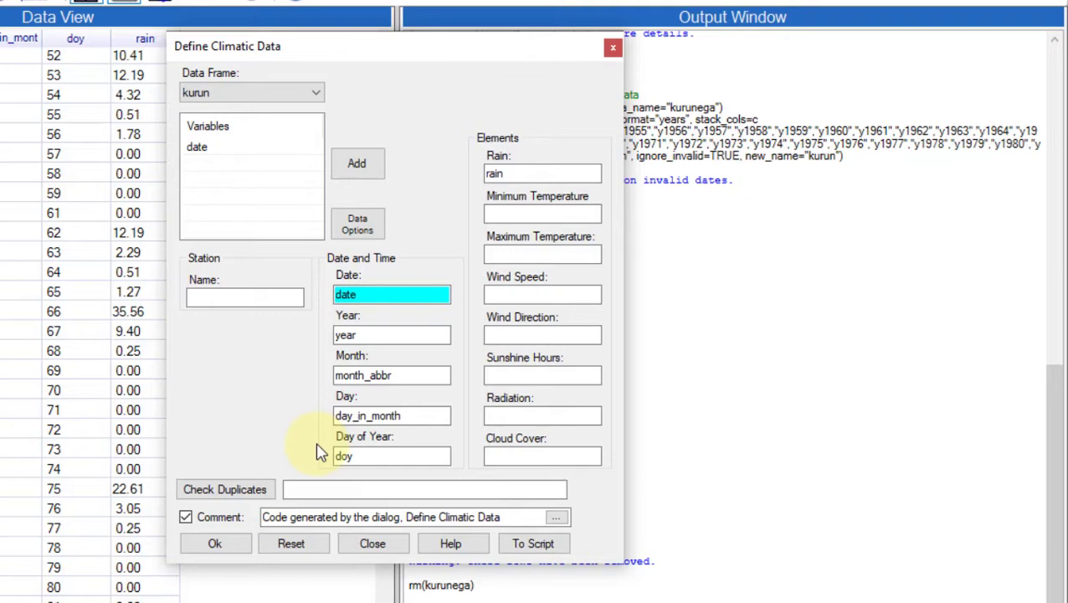
left_click(218, 492)
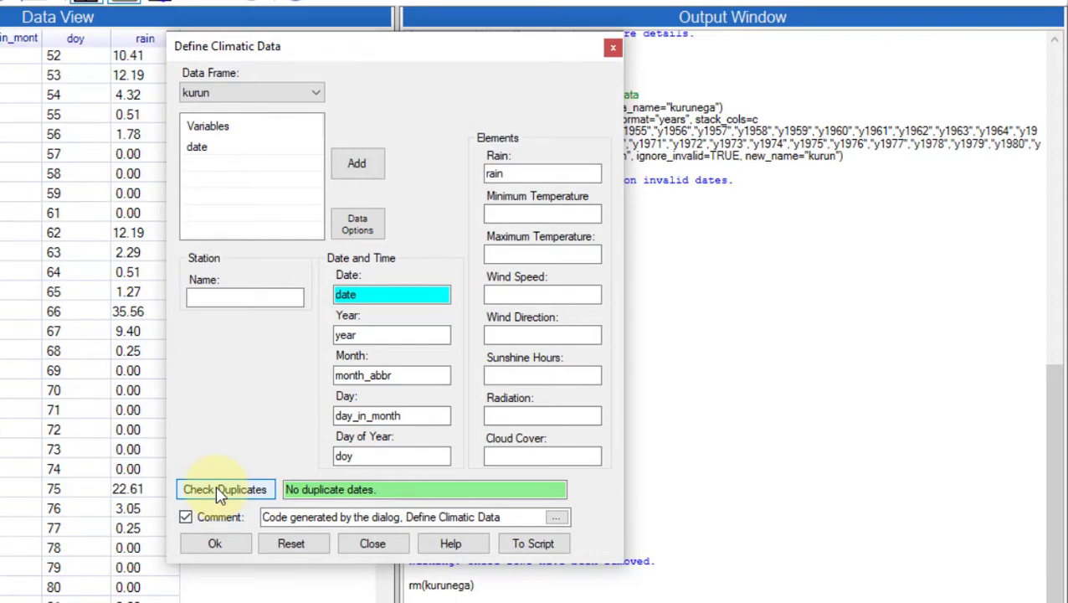
left_click(213, 545)
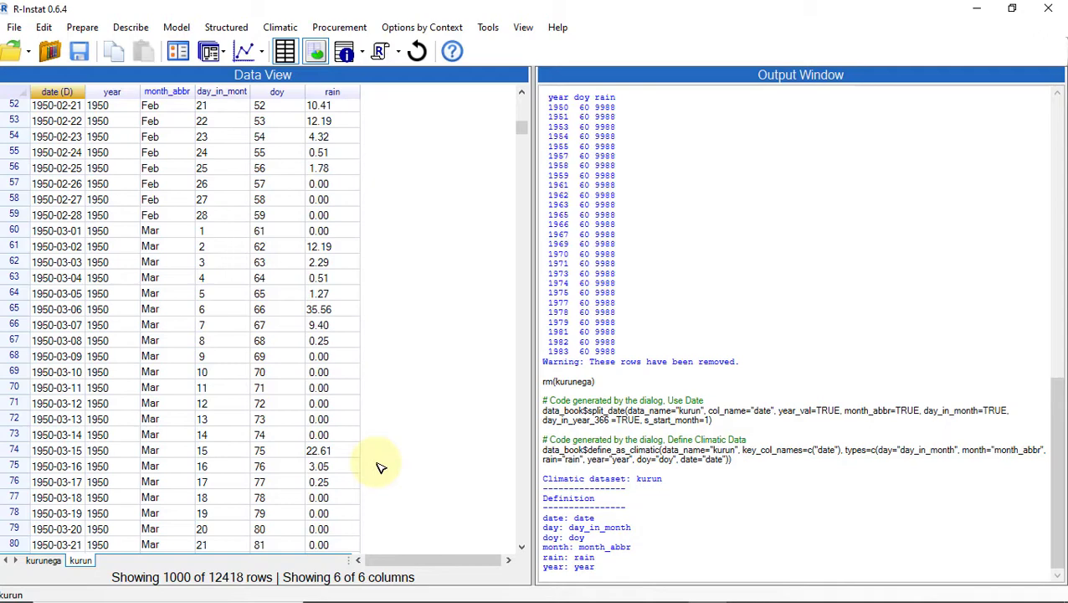
Step: Delete the kurunega data frame from the data book
left_click(43, 560)
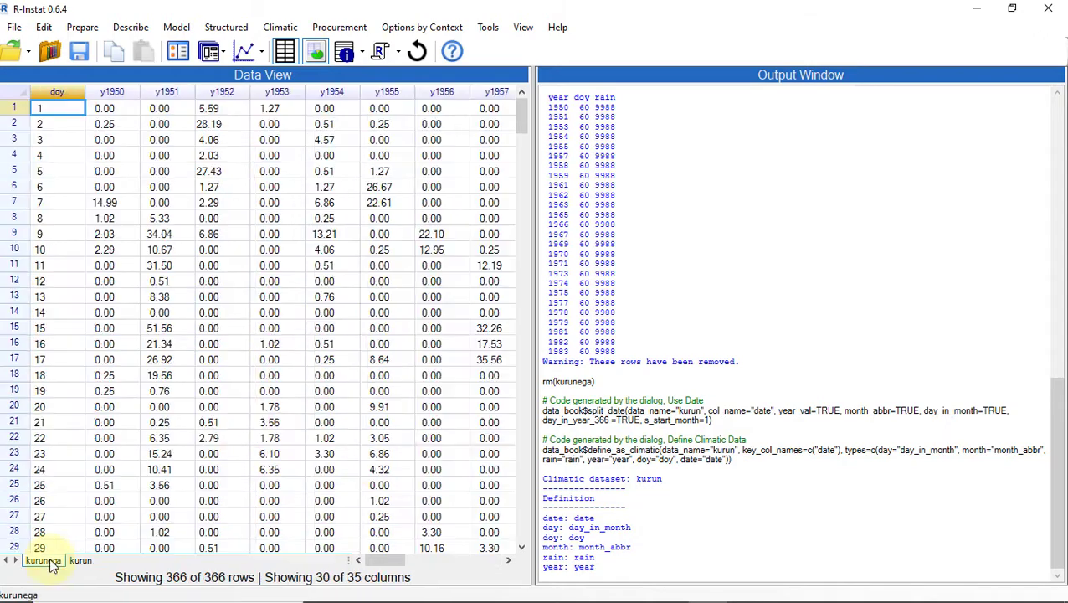
right_click(47, 560)
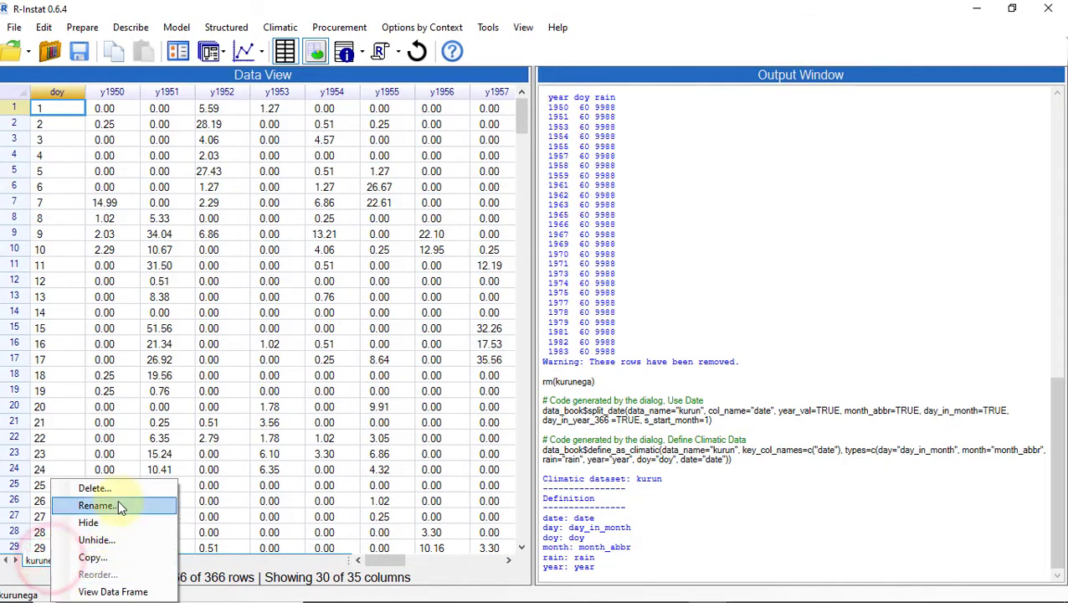
left_click(93, 488)
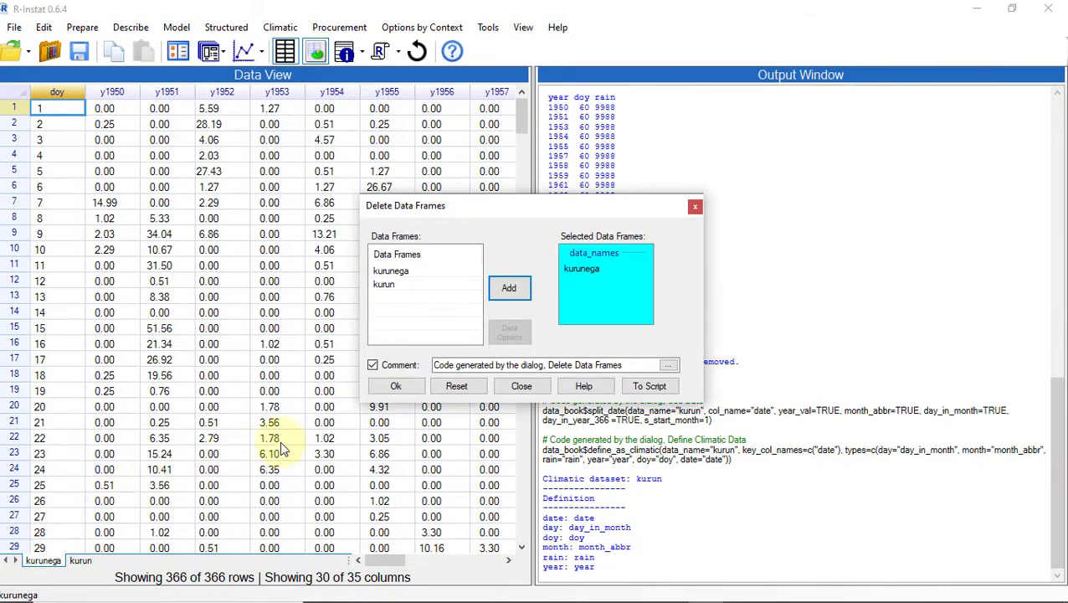
left_click(418, 280)
left_click(397, 385)
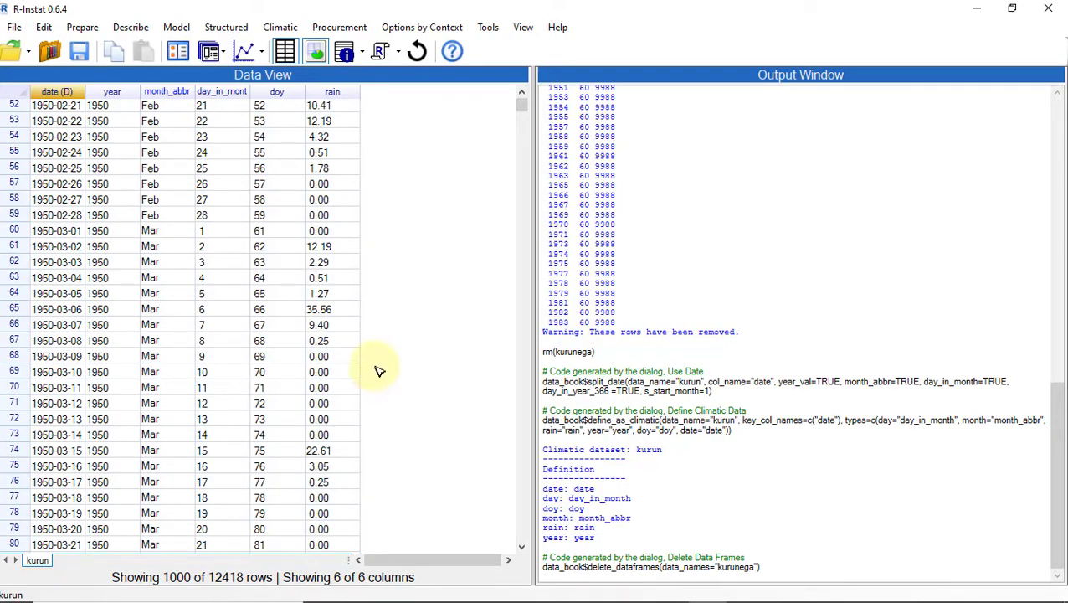
Step: Save the data book as the RDS file kurun in the Climatic Analyses2021 folder under Documents
left_click(15, 28)
left_click(59, 212)
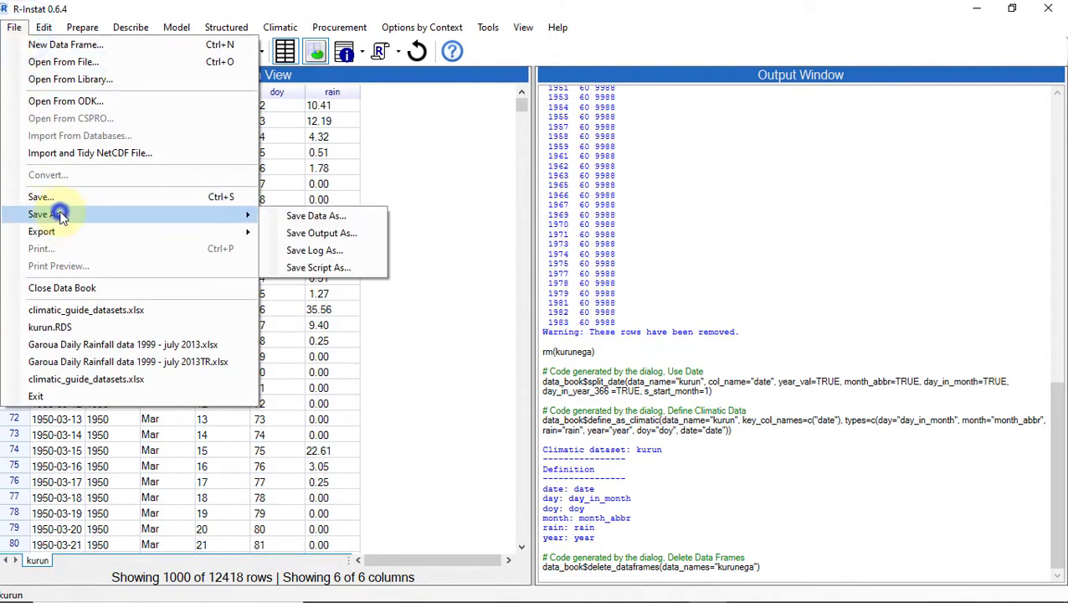
left_click(319, 217)
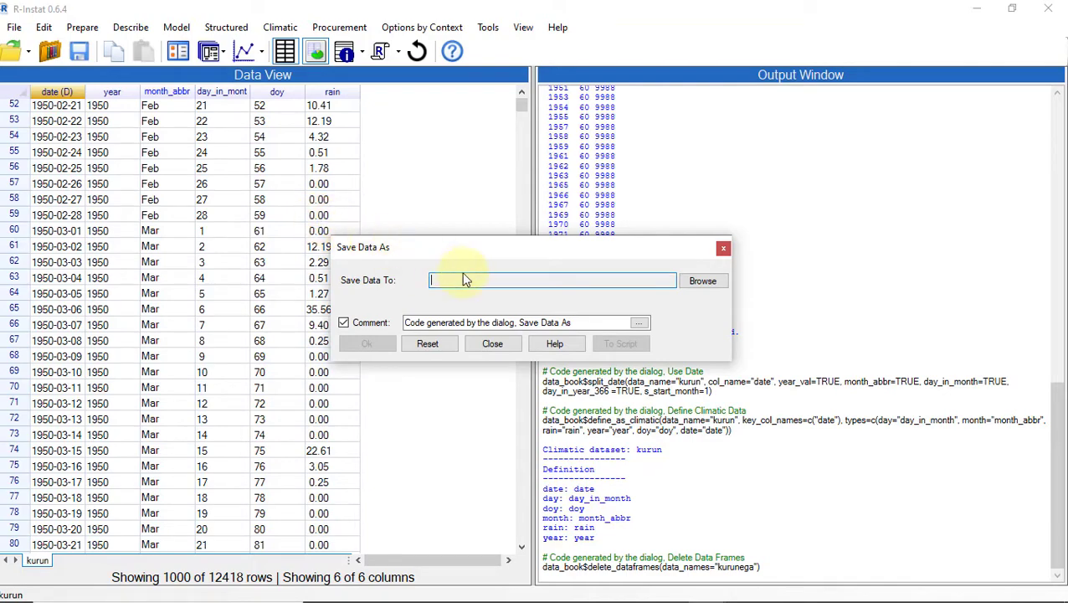
left_click(699, 285)
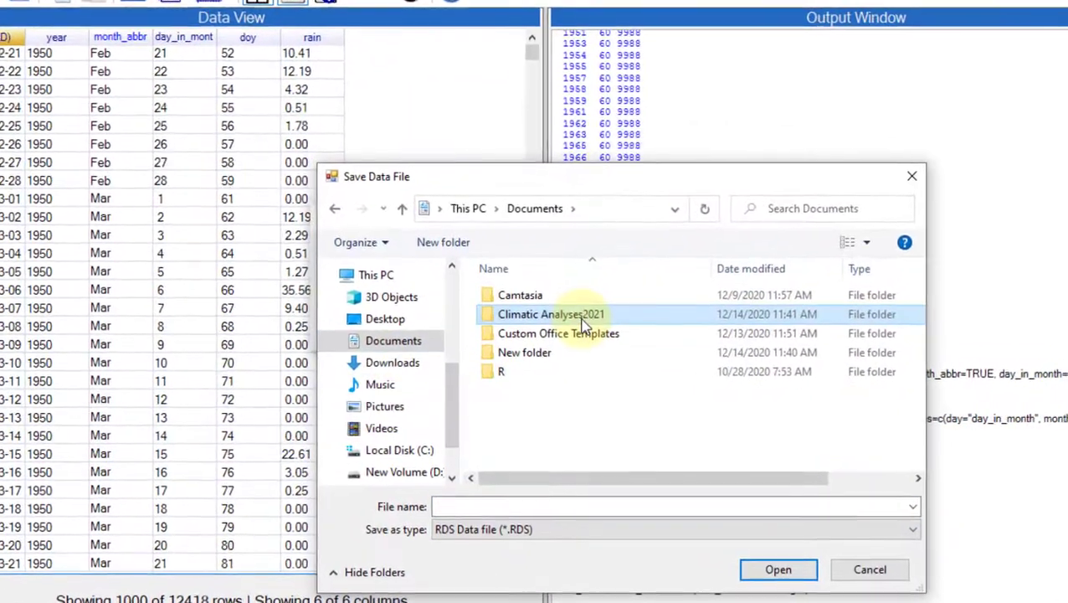
double_click(559, 319)
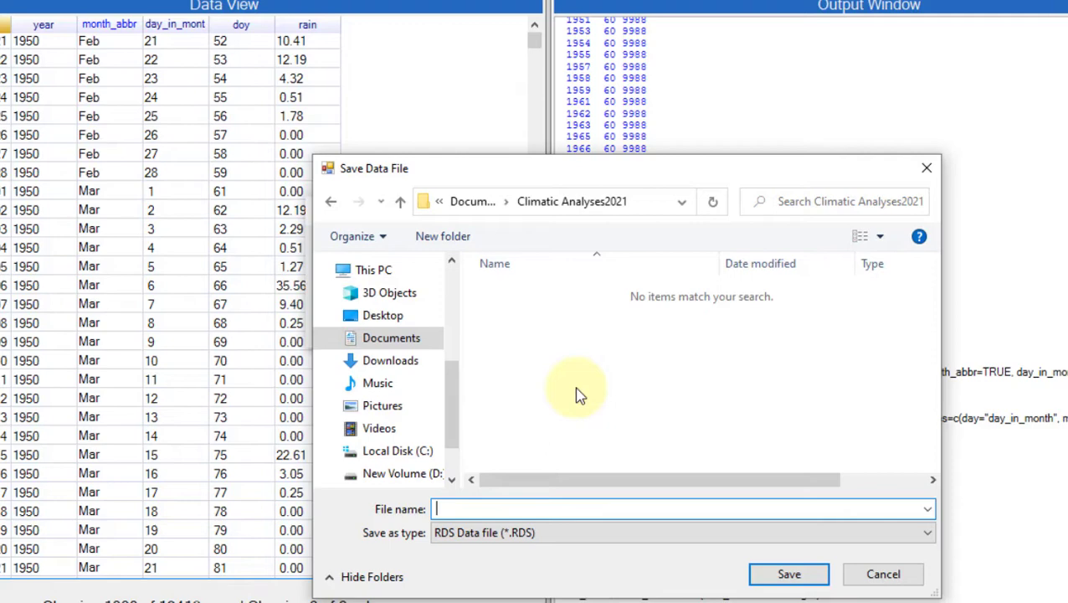
type("kurun")
left_click(766, 581)
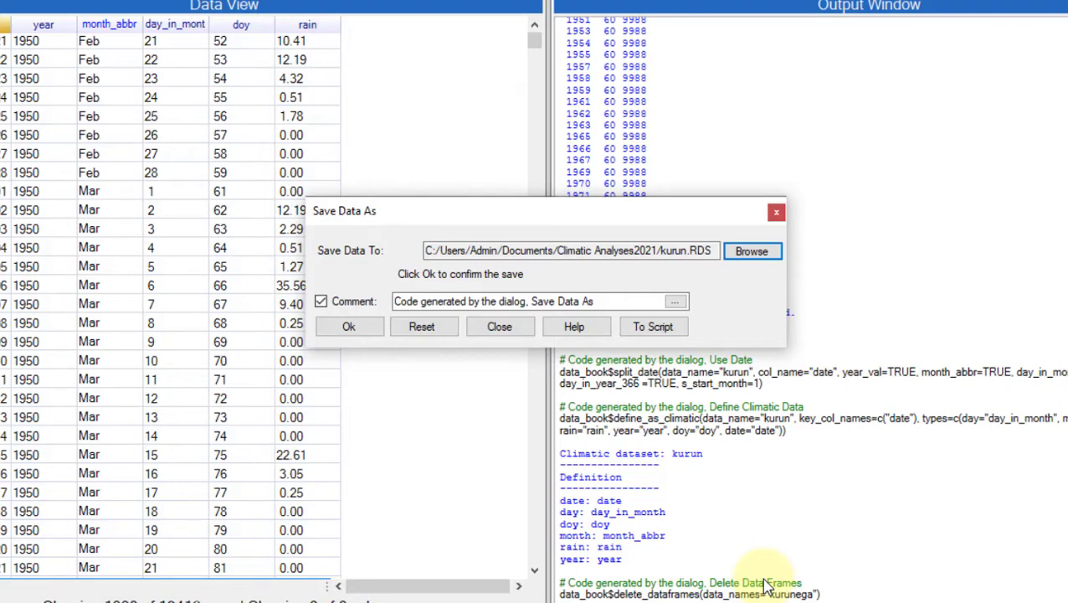
left_click(348, 329)
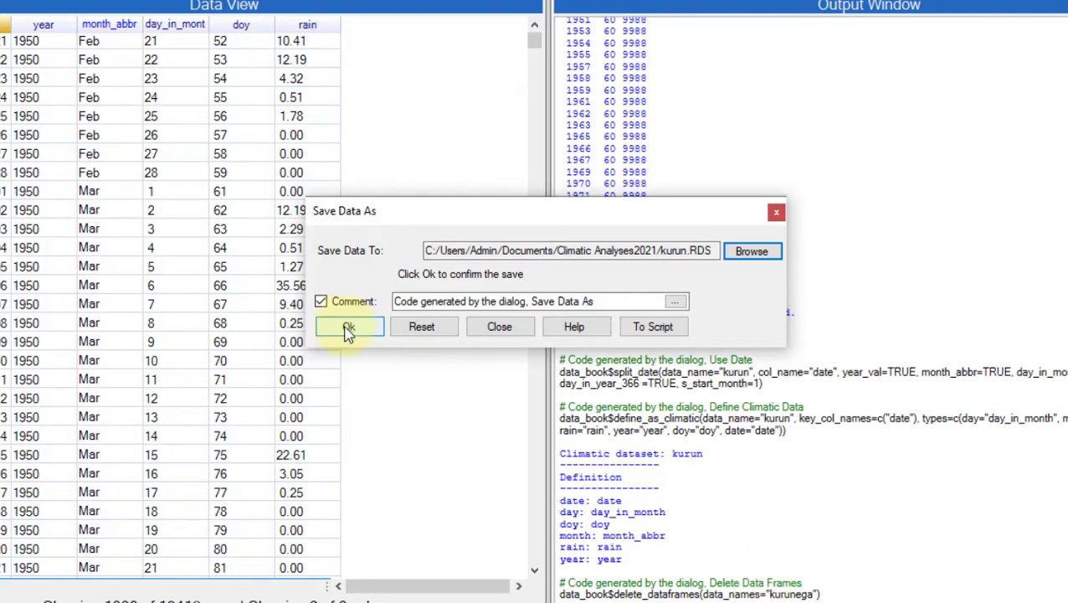
left_click(348, 329)
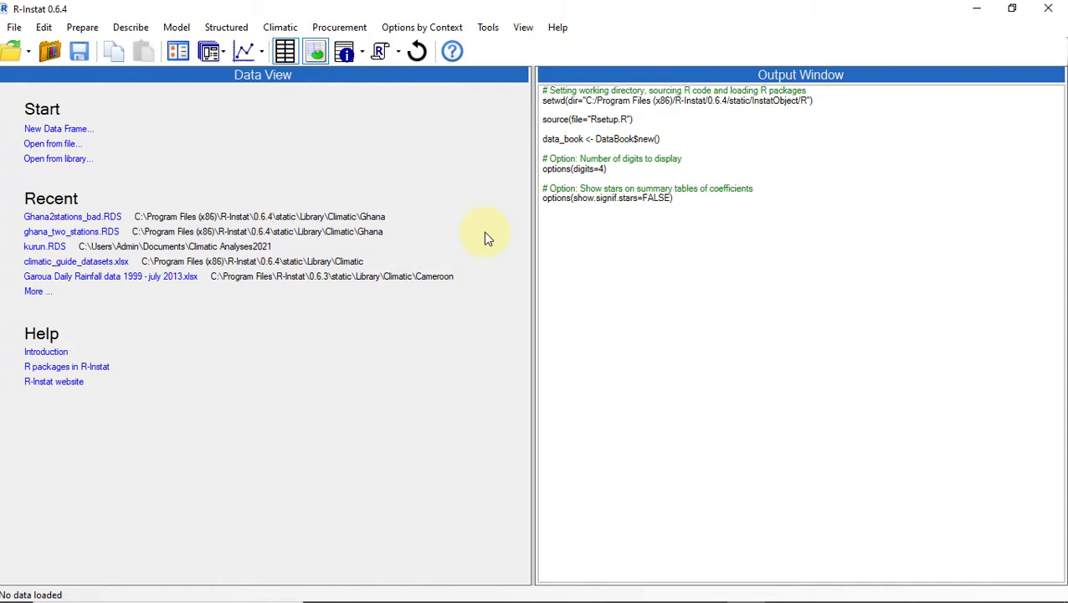
Step: Import ghana_two_stations.RDS from the Ghana folder of the Instat collection's Climatic library, keeping the default import options
left_click(59, 161)
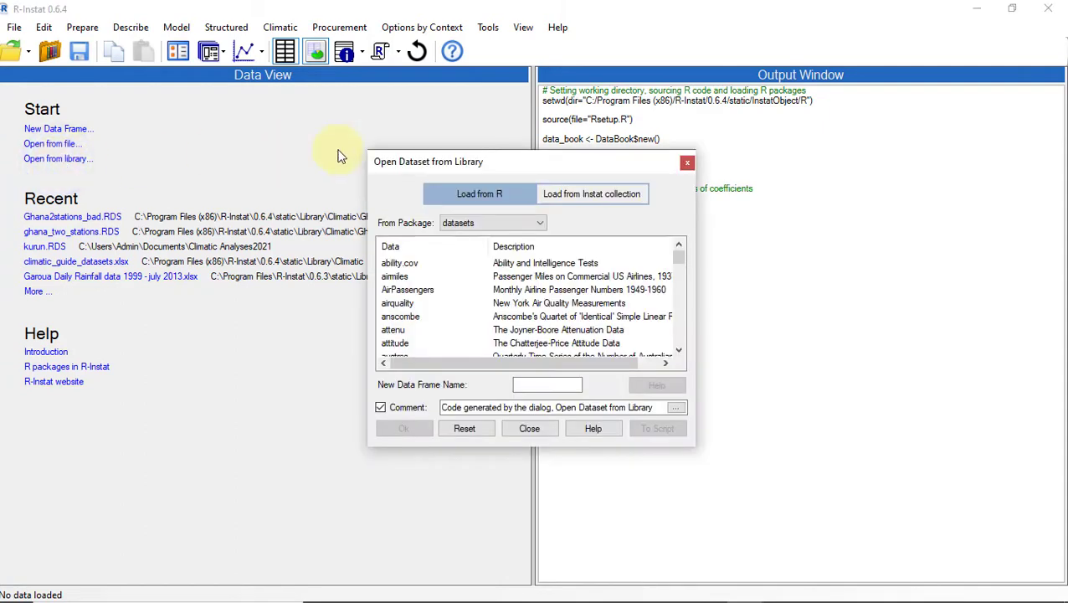
left_click(583, 196)
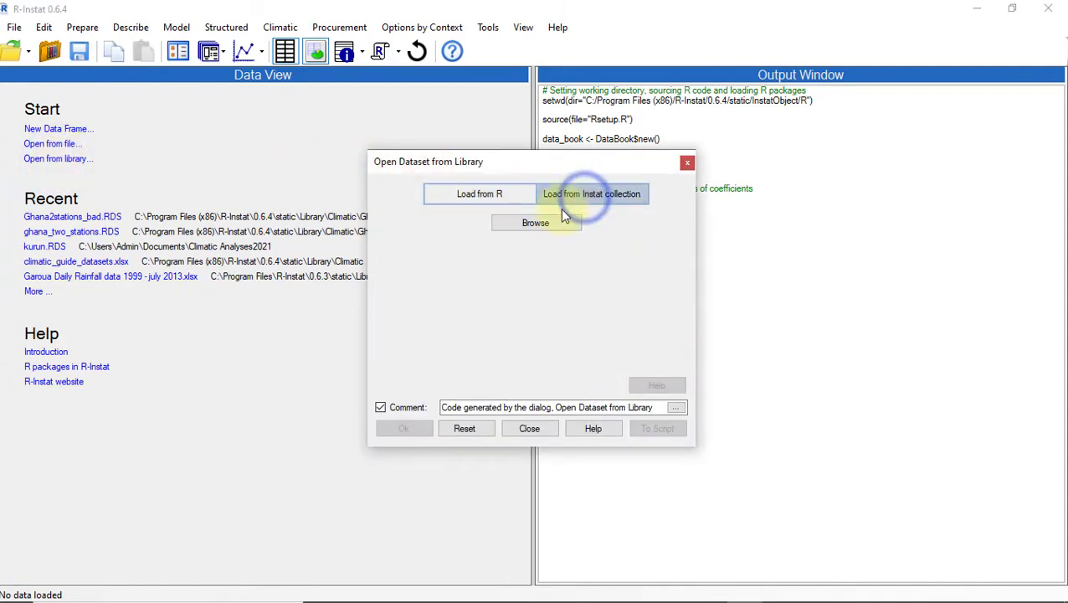
left_click(536, 223)
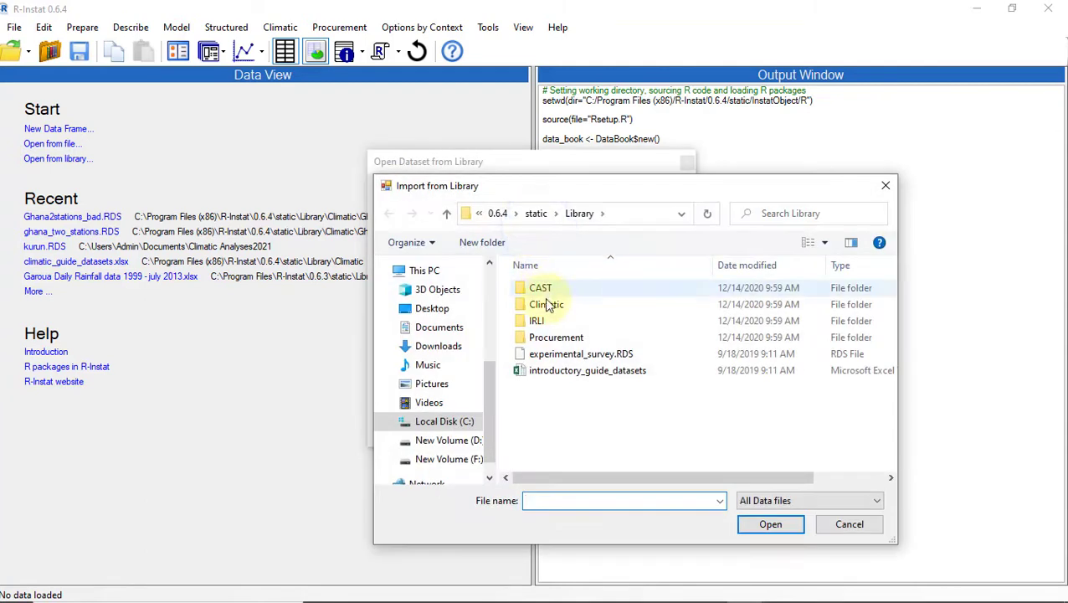
double_click(546, 304)
double_click(543, 304)
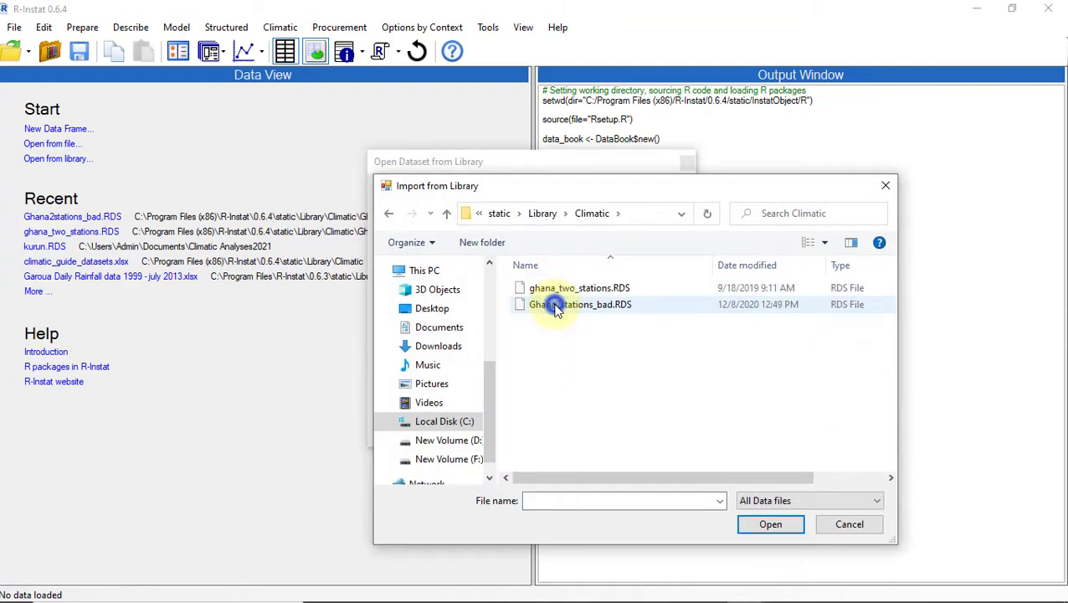
left_click(553, 288)
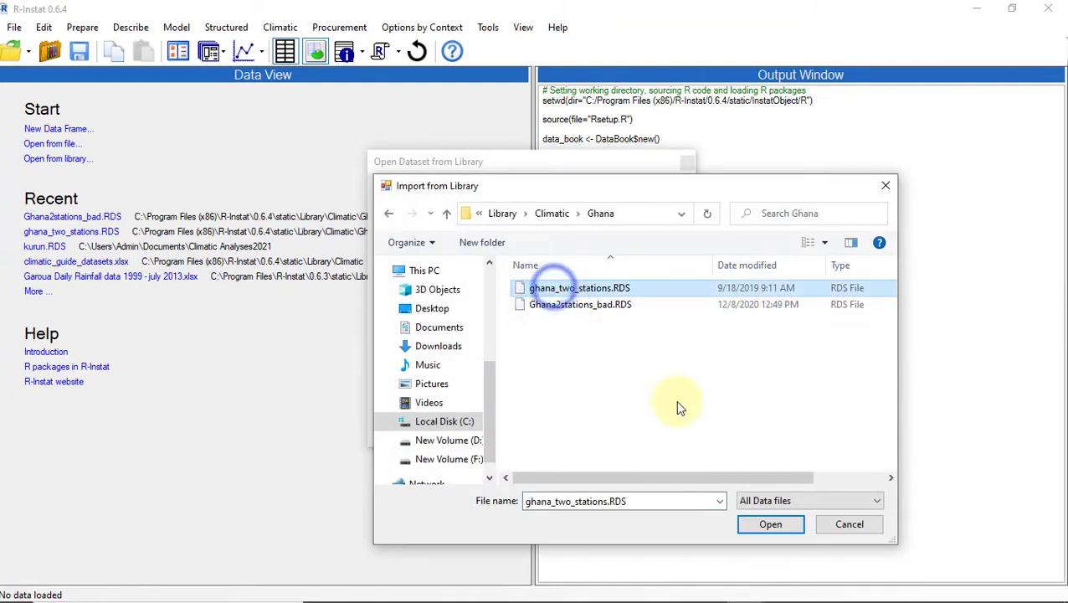
left_click(771, 523)
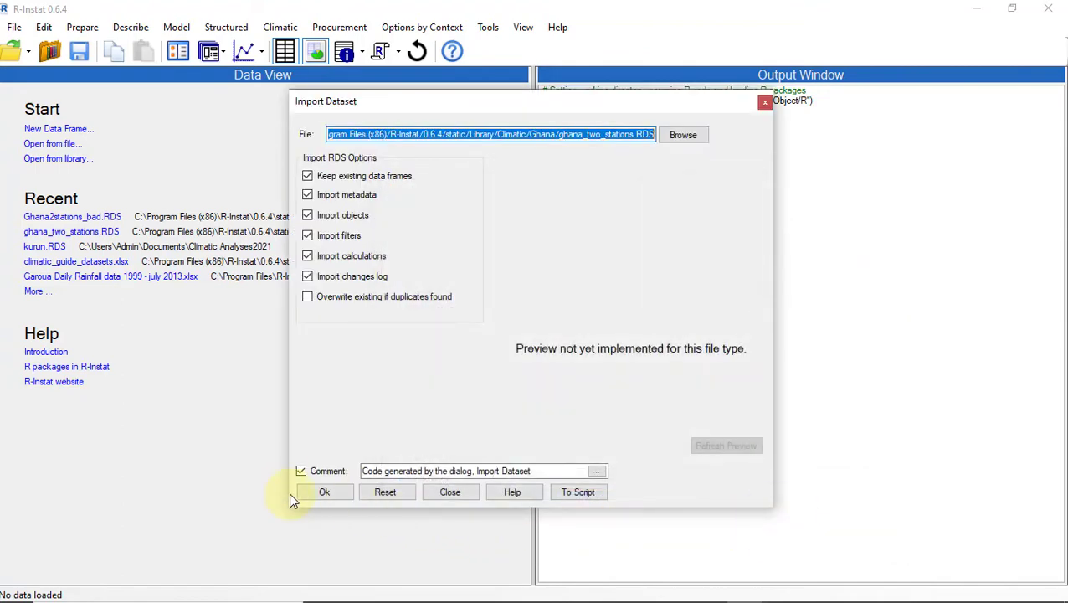
left_click(329, 494)
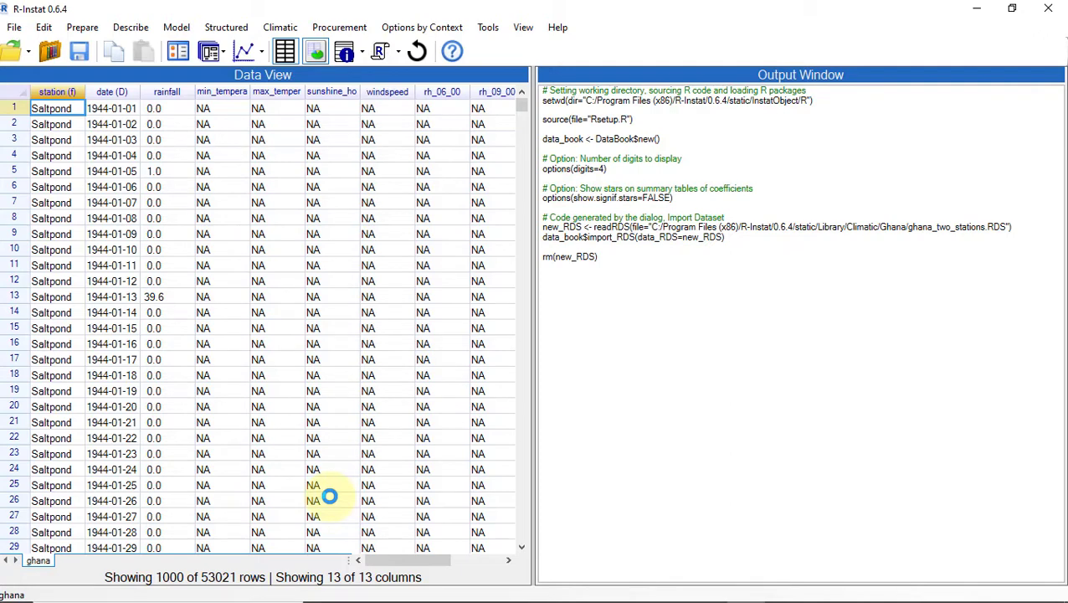
Step: View the complete ghana data frame and examine the continuity of the Saltpond dates from April to October 1985
right_click(40, 561)
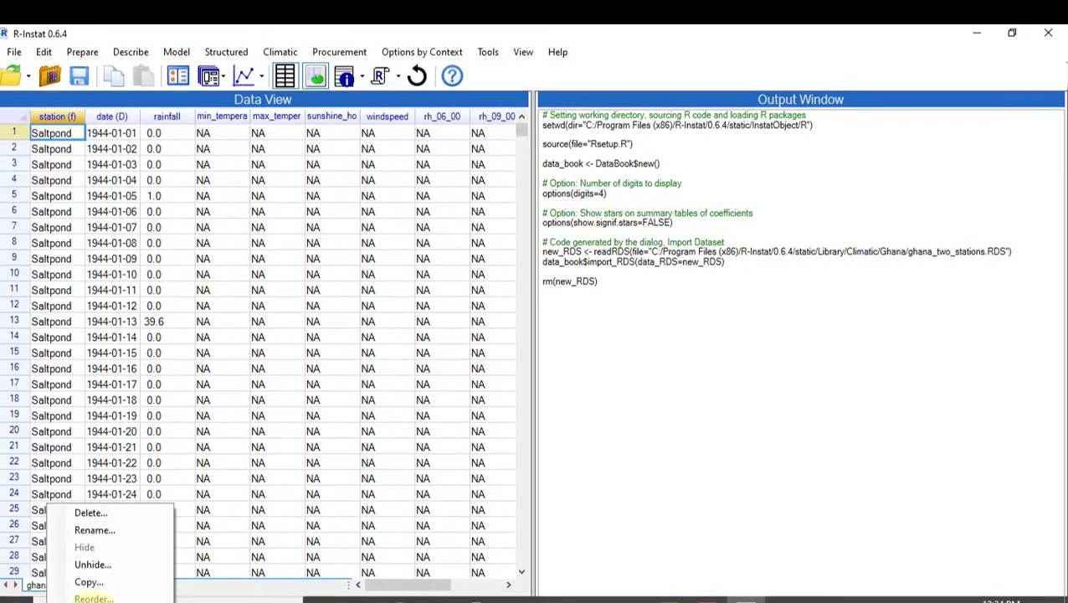
left_click(107, 586)
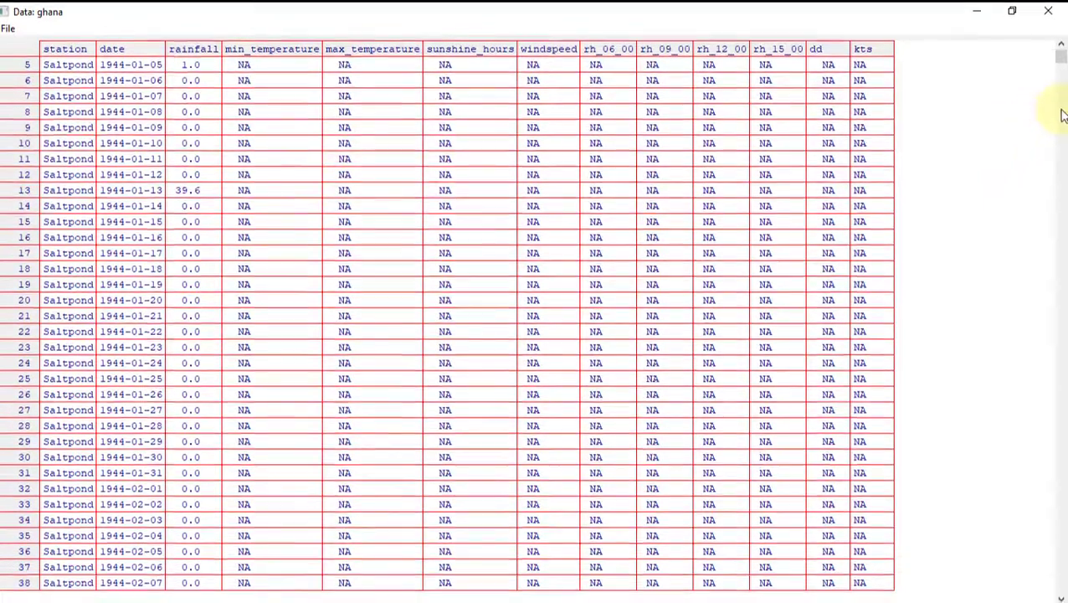
left_click_drag(1061, 112, 1062, 318)
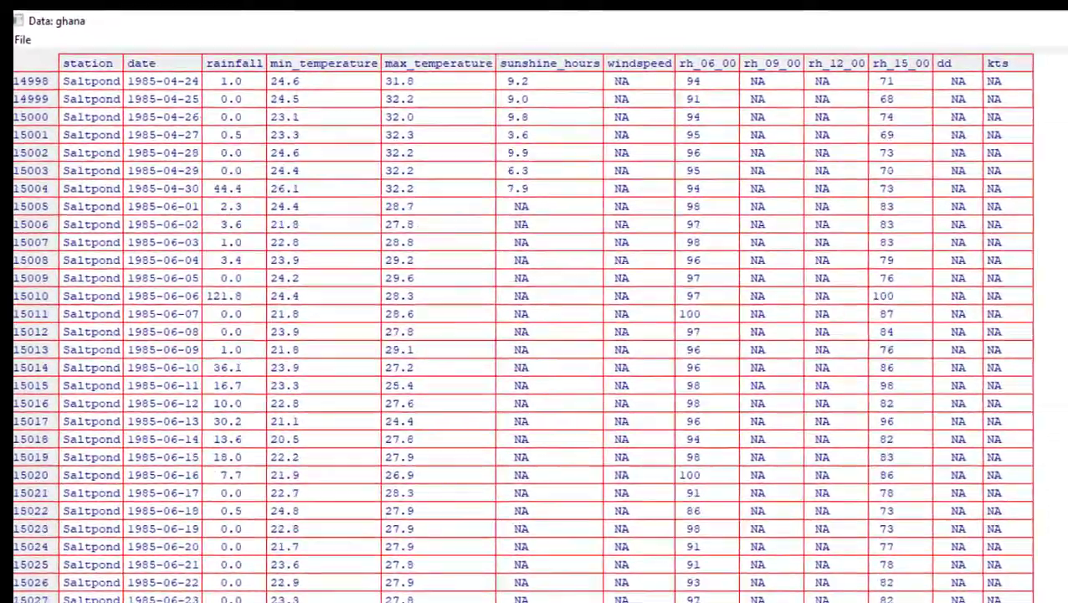
scroll(536, 334, "down", 2)
scroll(995, 238, "down", 20)
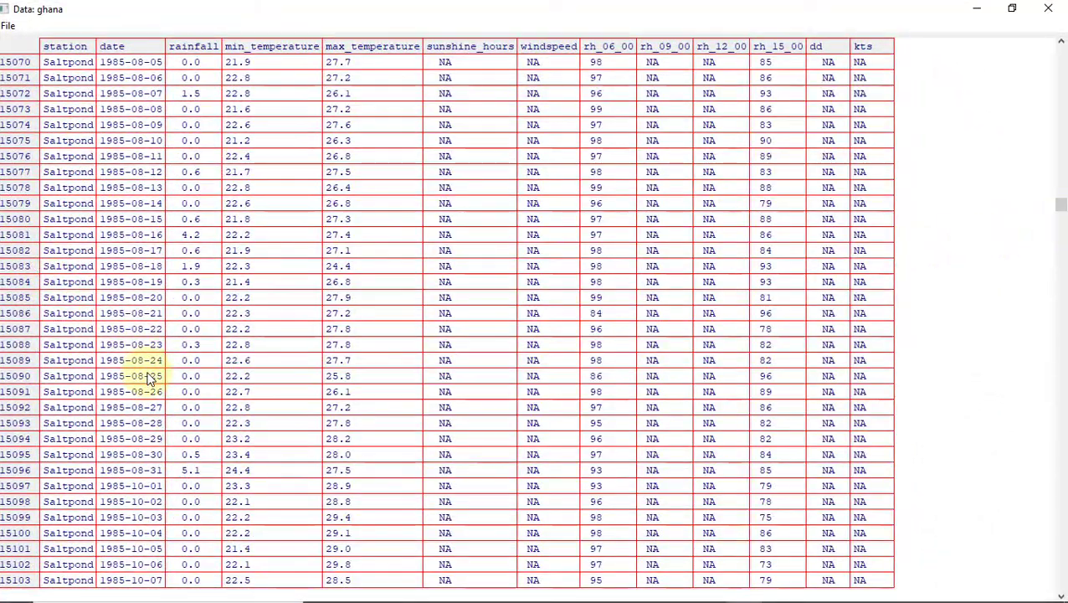
scroll(148, 372, "down", 2)
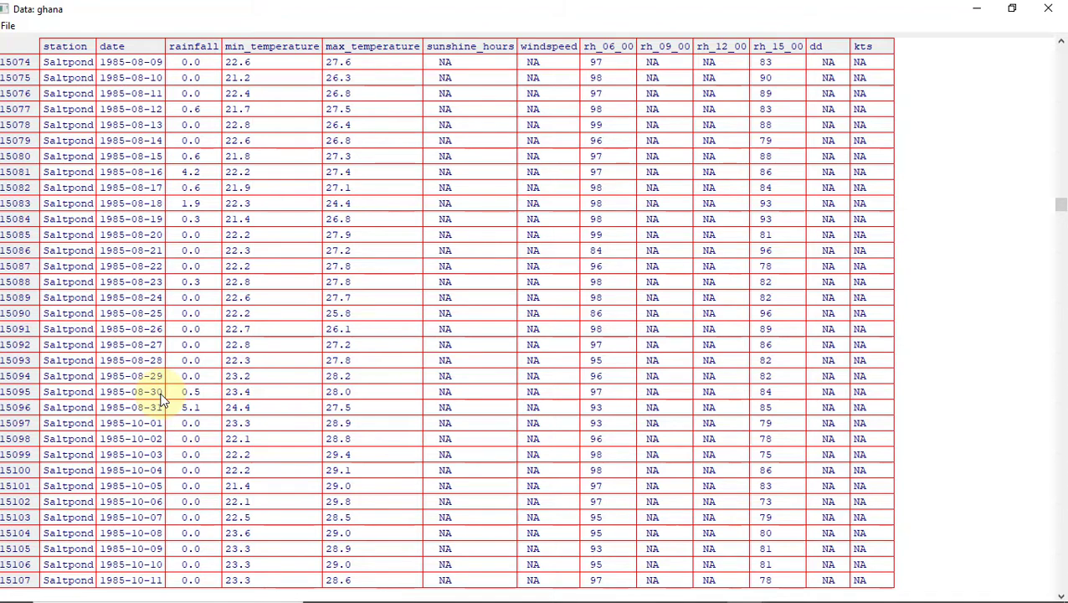
key("alt+Tab")
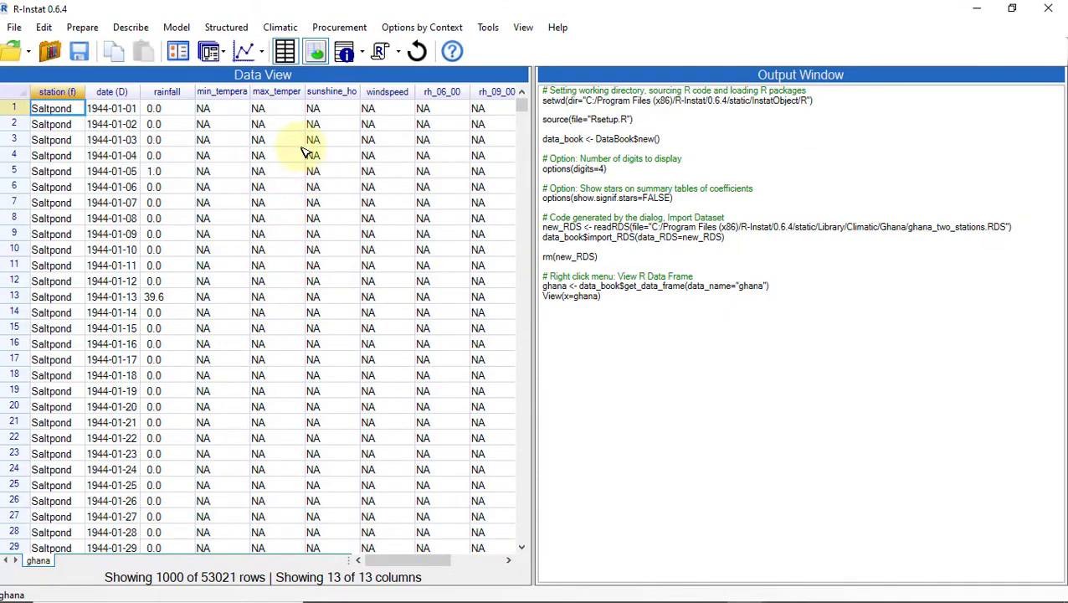
Step: Produce a Visualise Data graph of the ghana data frame showing column types and missing values
left_click(279, 29)
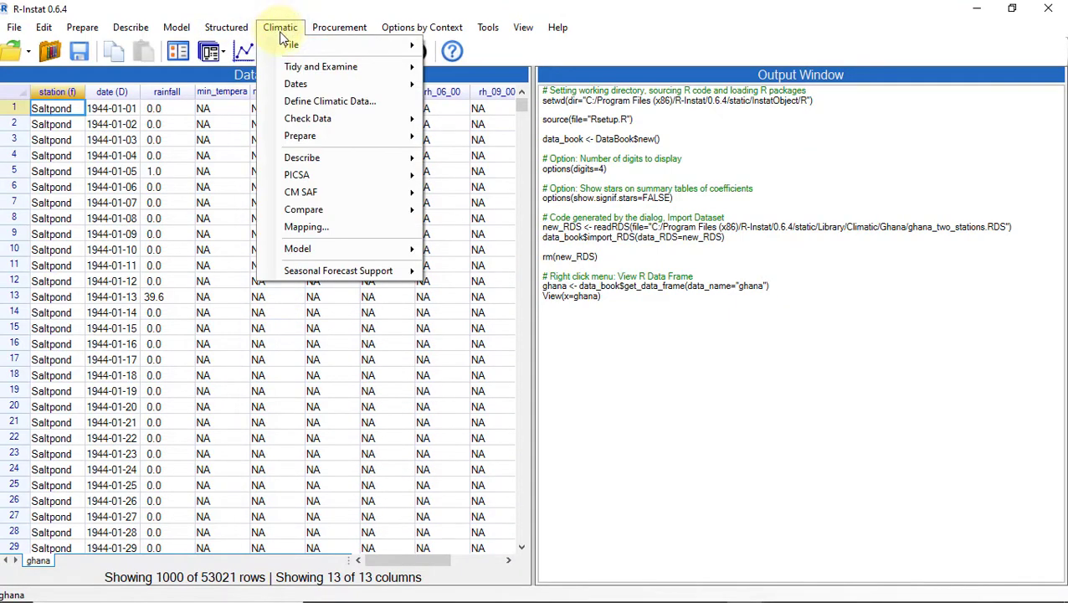
mouse_move(293, 71)
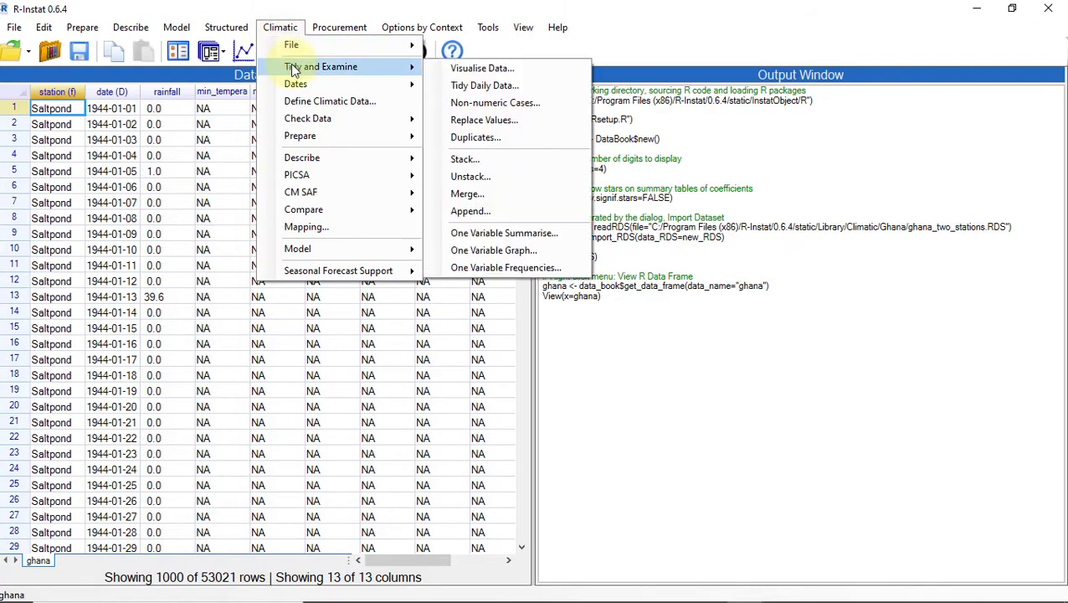
left_click(486, 75)
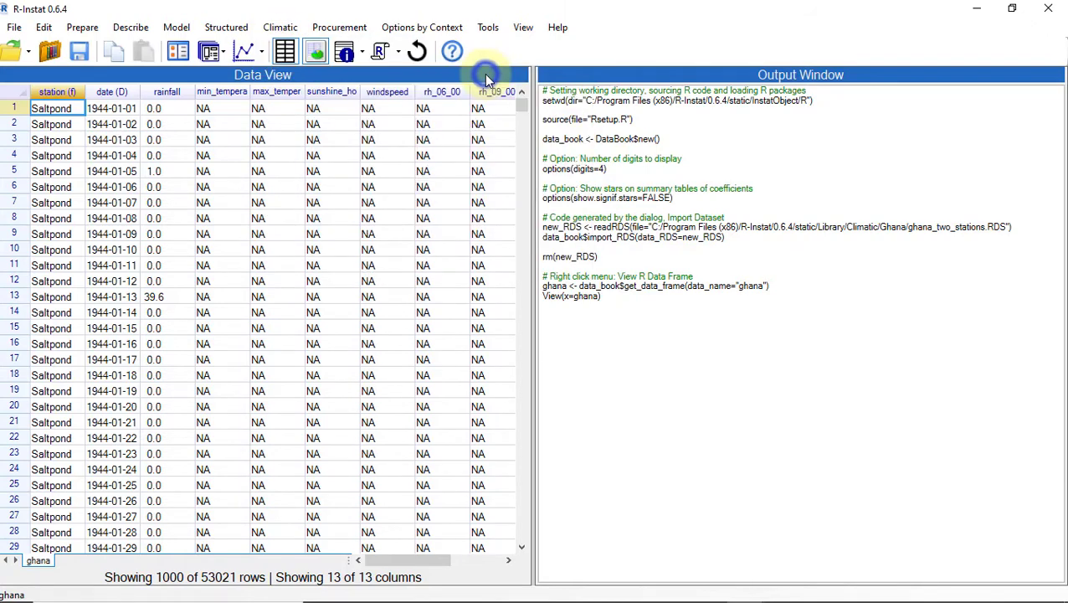
left_click(423, 457)
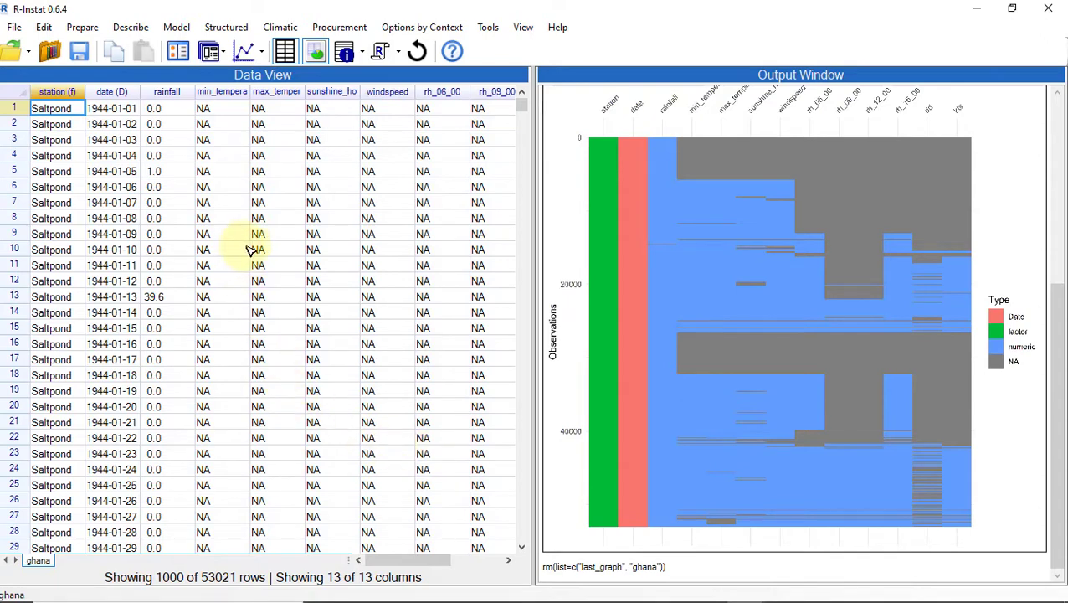
Step: View the last graph in a separate R Graphics window and examine the pattern of missing values across the ghana columns
left_click(244, 56)
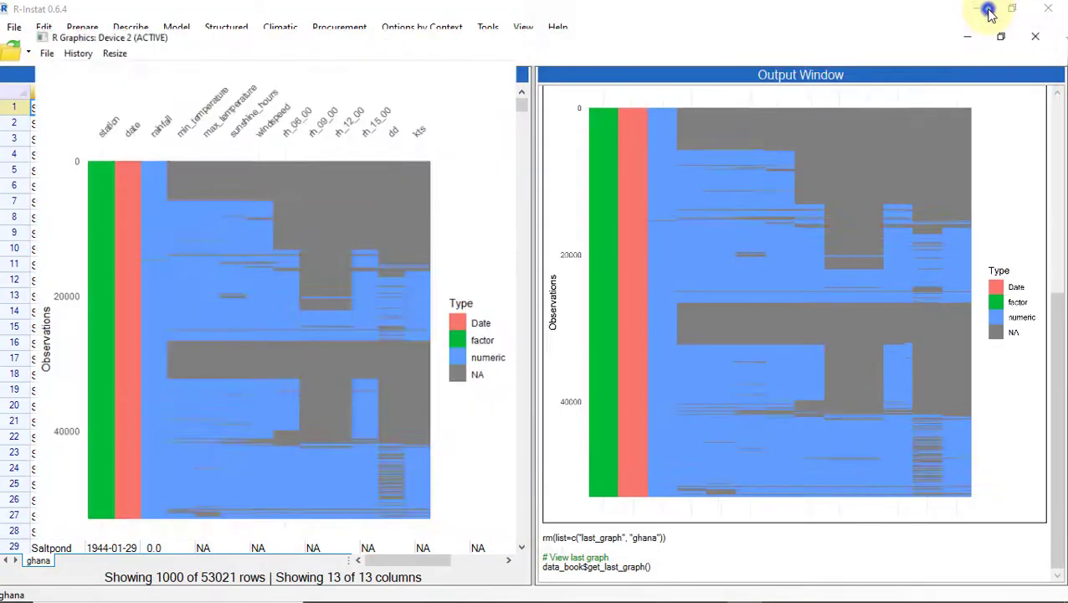
left_click(990, 13)
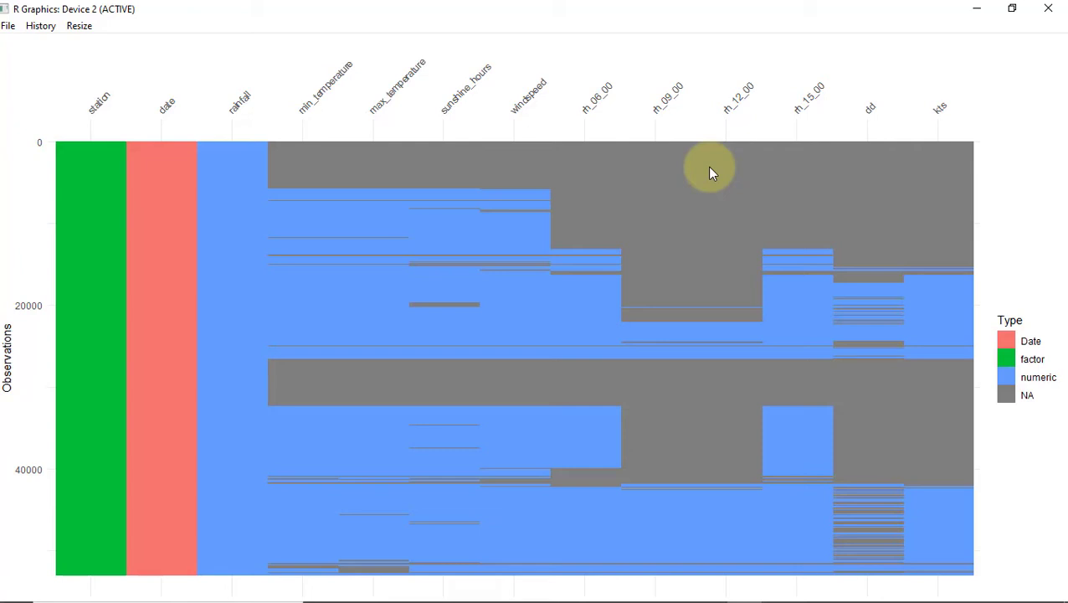
left_click(975, 10)
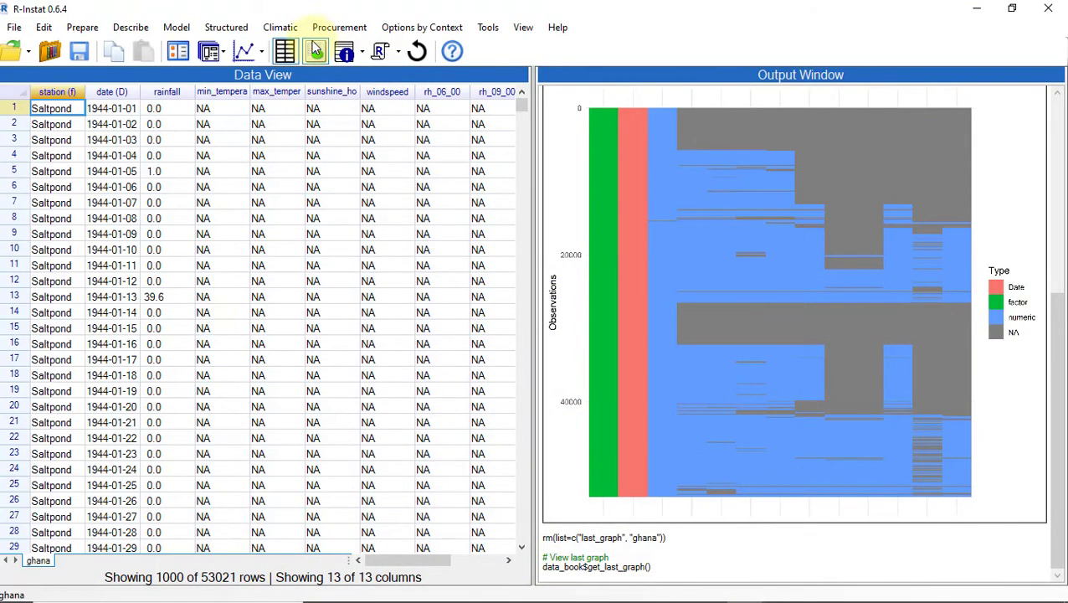
Step: Run One Variable Summarise with the default summaries on all variables of the ghana data frame and review the output
left_click(280, 27)
mouse_move(306, 91)
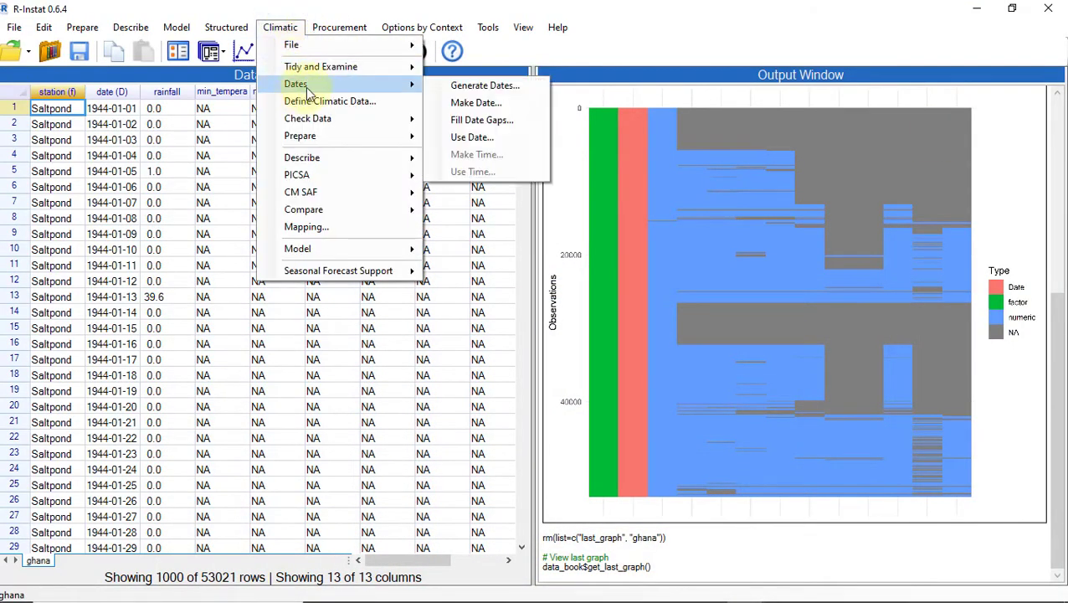
mouse_move(317, 73)
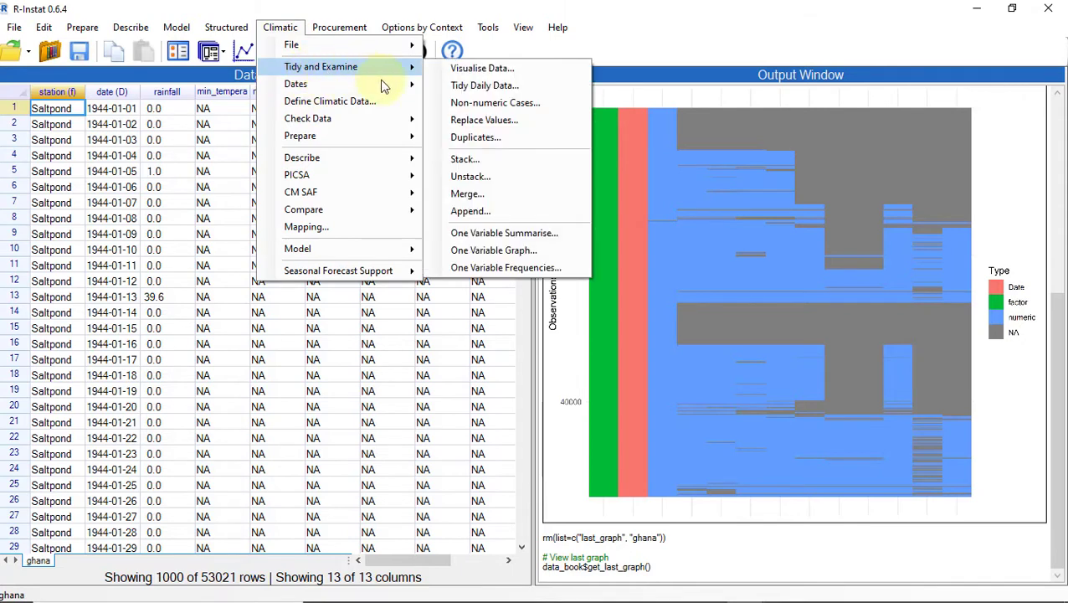
left_click(484, 234)
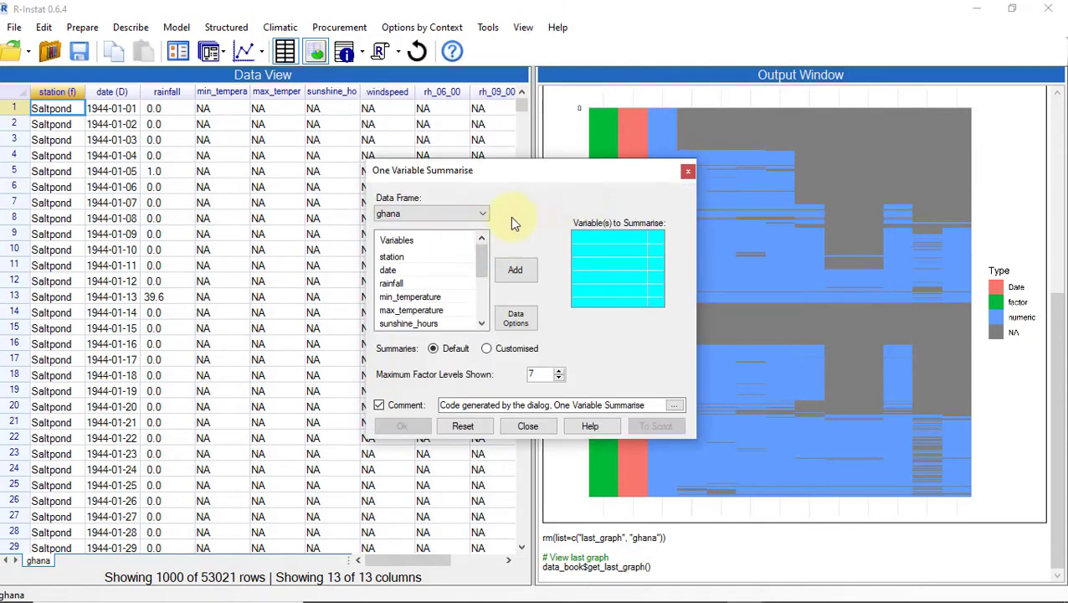
right_click(413, 248)
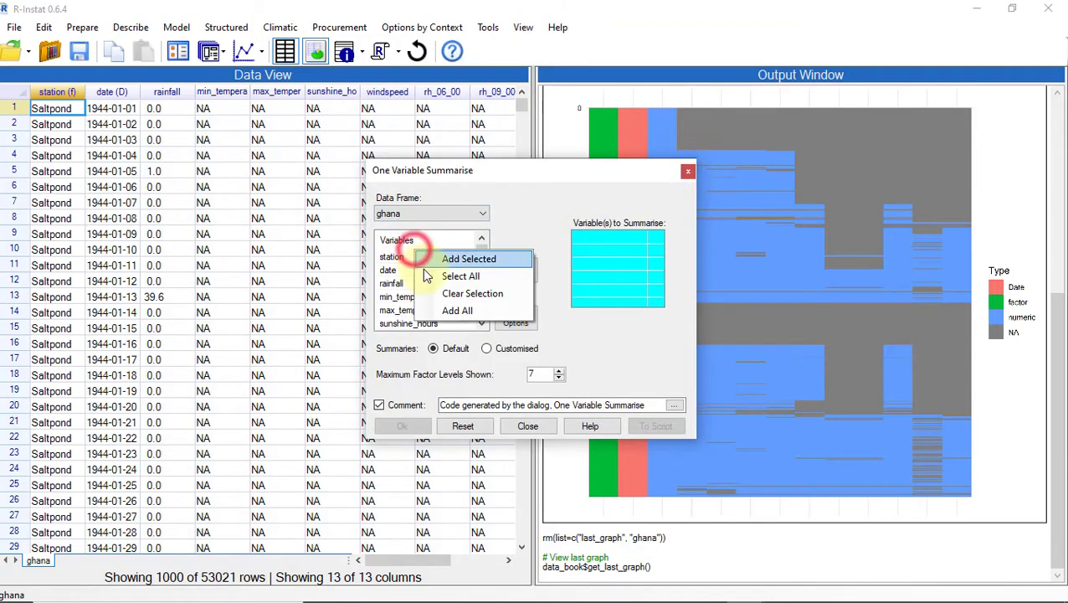
left_click(444, 309)
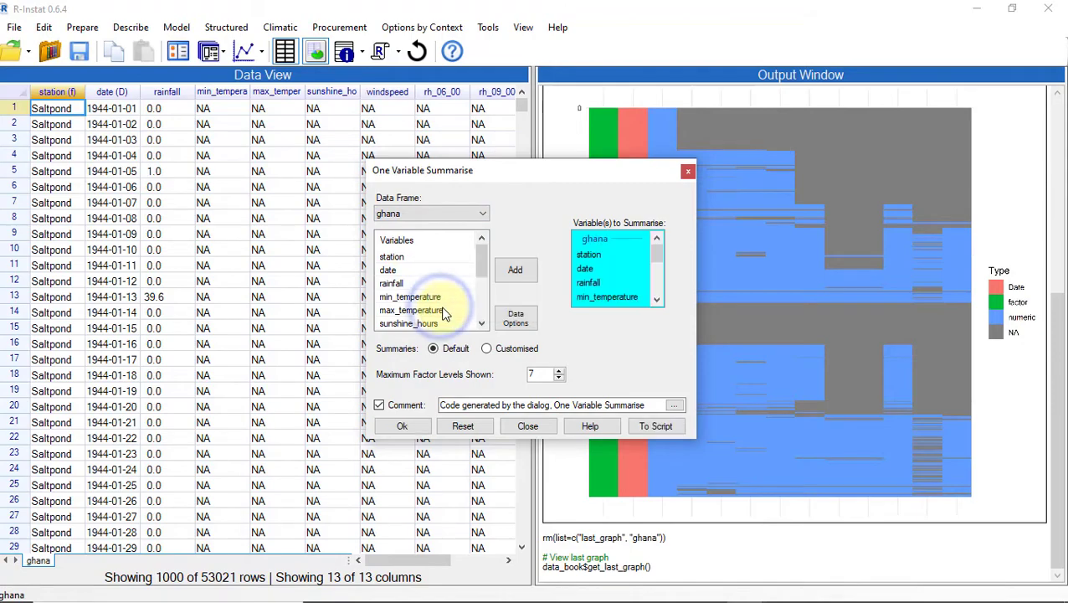
left_click(402, 427)
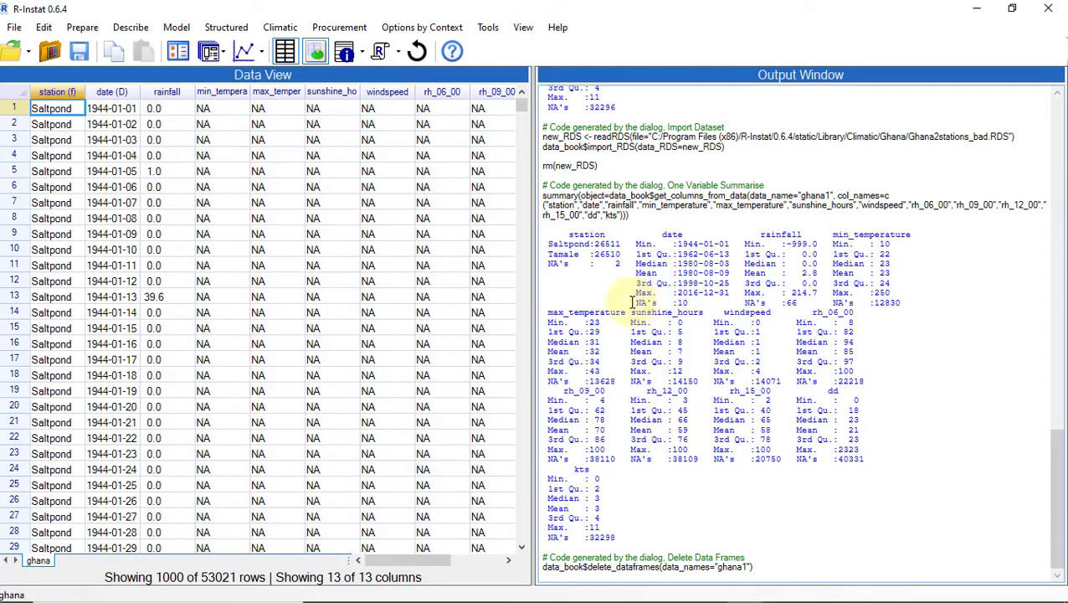
scroll(651, 316, "up", 10)
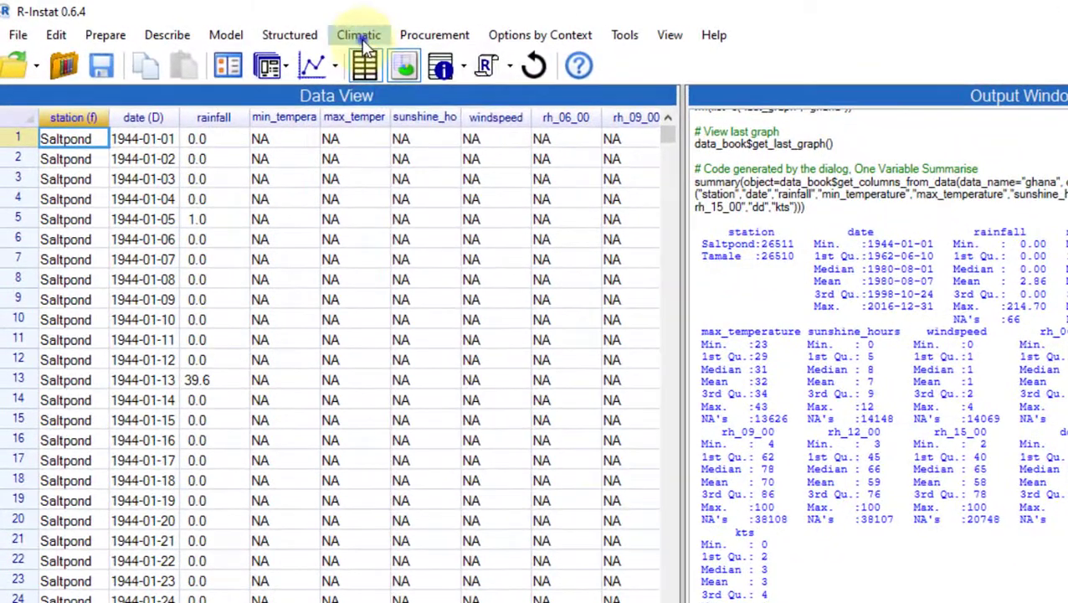
left_click(279, 26)
mouse_move(400, 86)
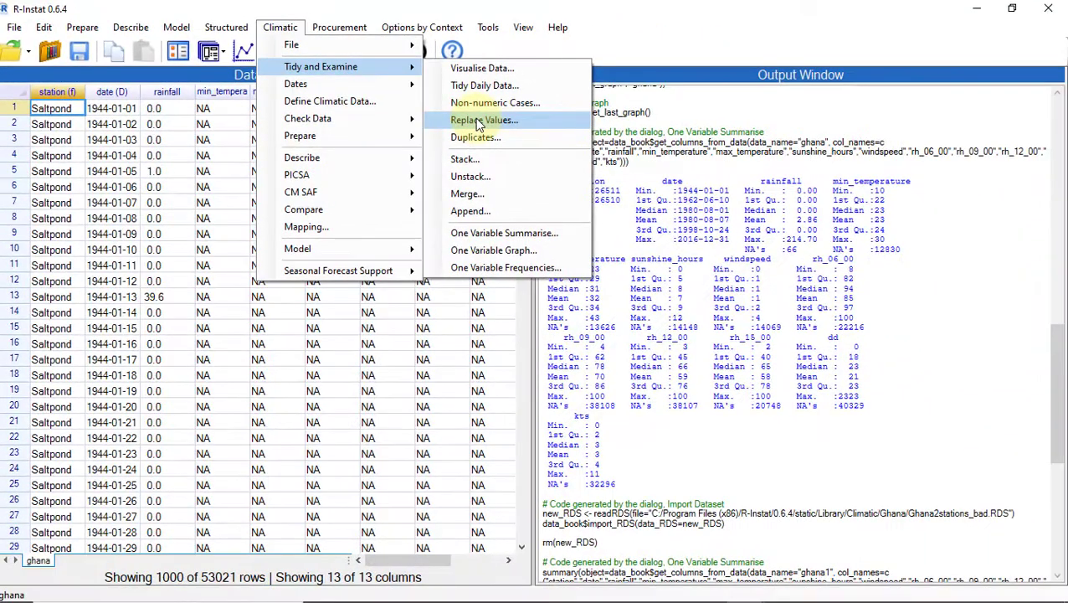
left_click(396, 20)
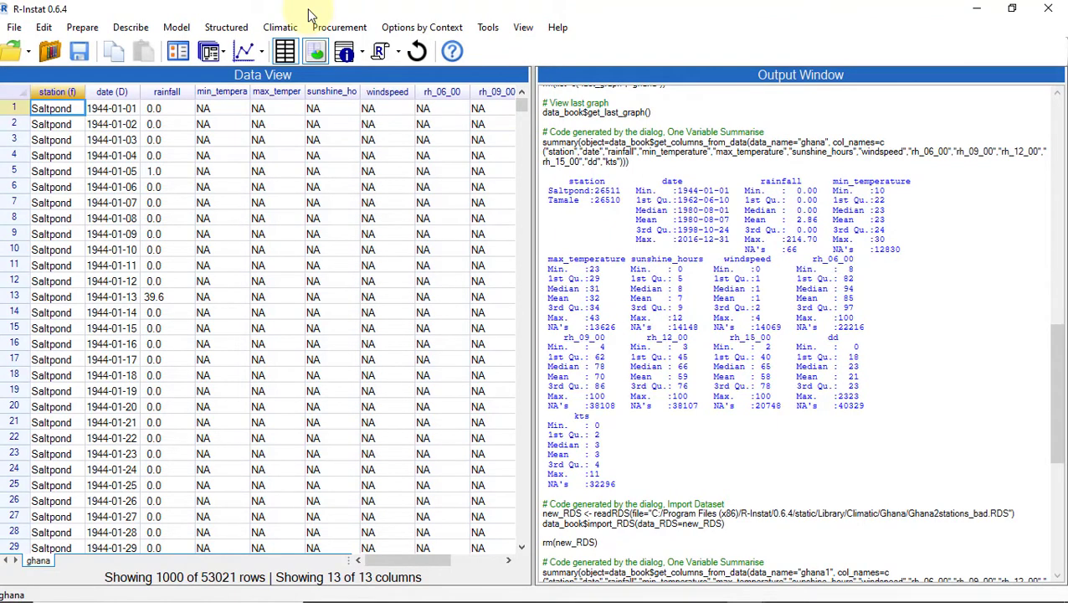
left_click(280, 26)
mouse_move(318, 121)
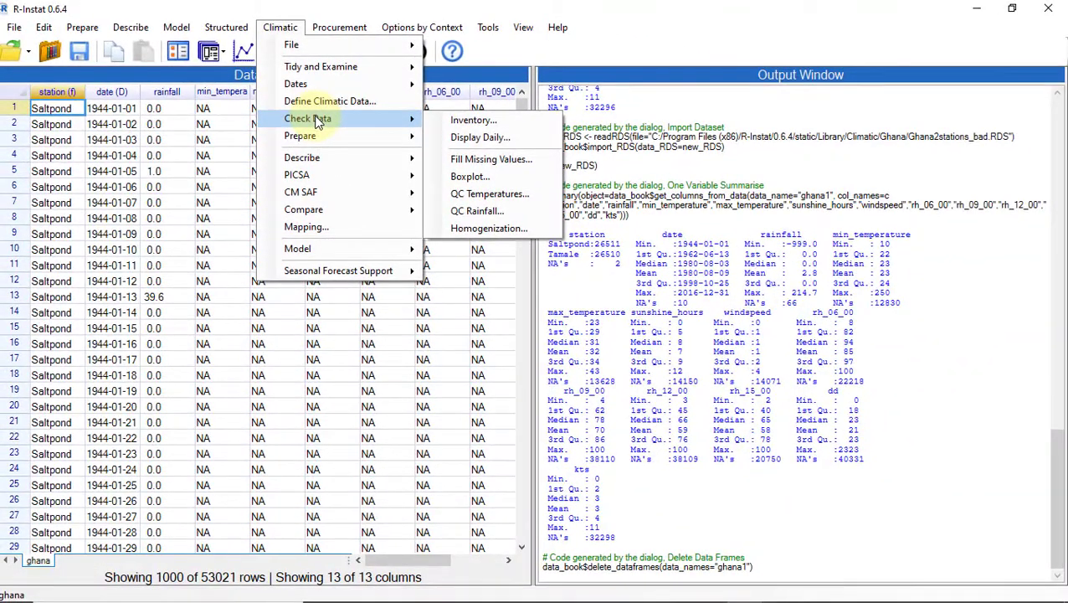
left_click(341, 9)
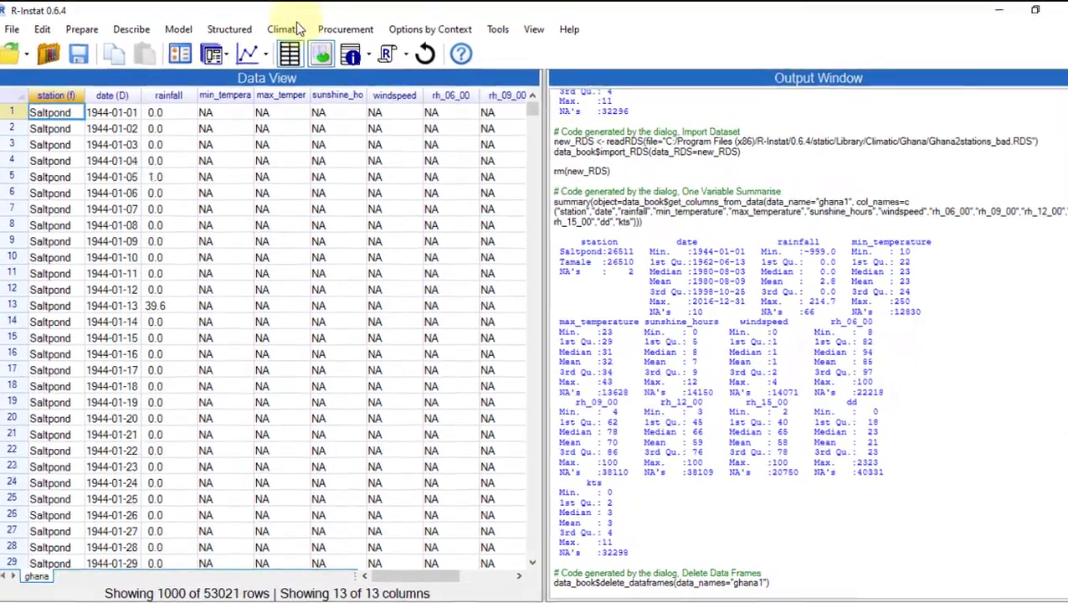
Step: Fill the date gaps in the ghana data frame by the station factor, using data limits and sorting the data after filling
left_click(281, 27)
mouse_move(283, 84)
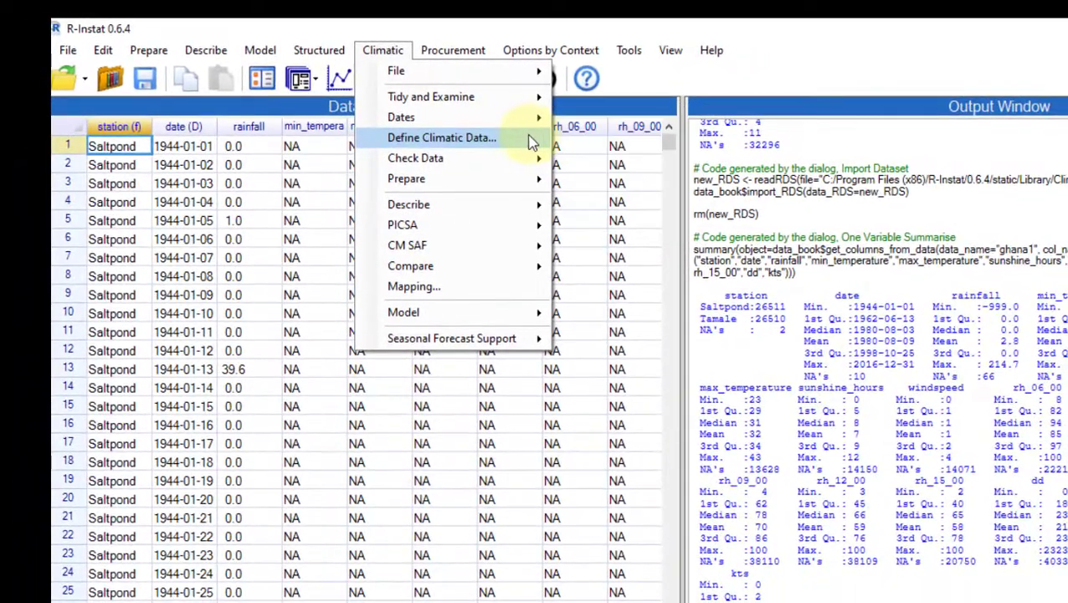
mouse_move(500, 123)
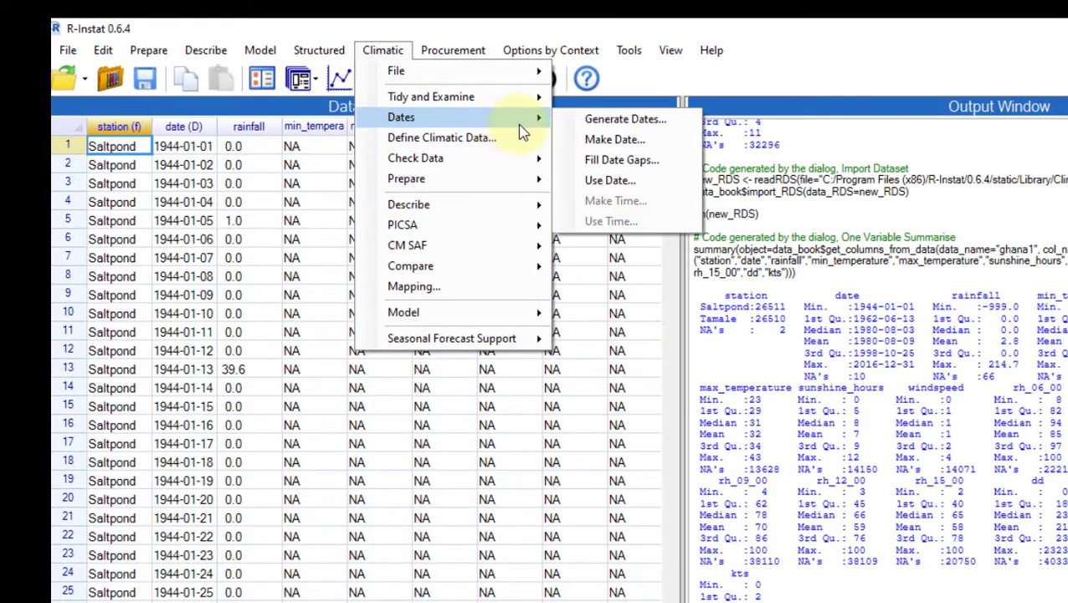
left_click(623, 161)
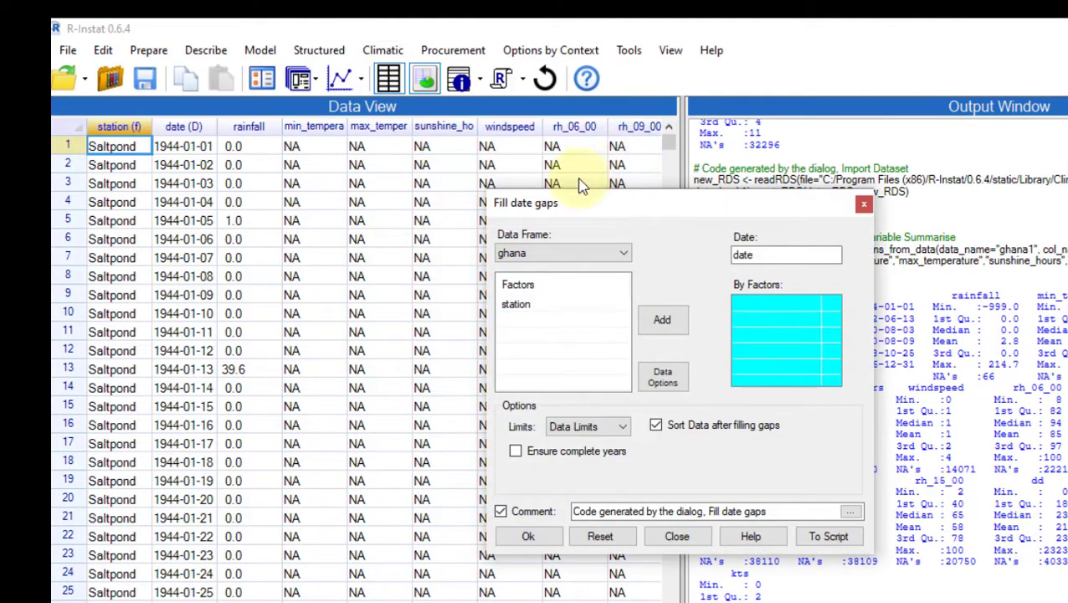
left_click(507, 307)
double_click(507, 306)
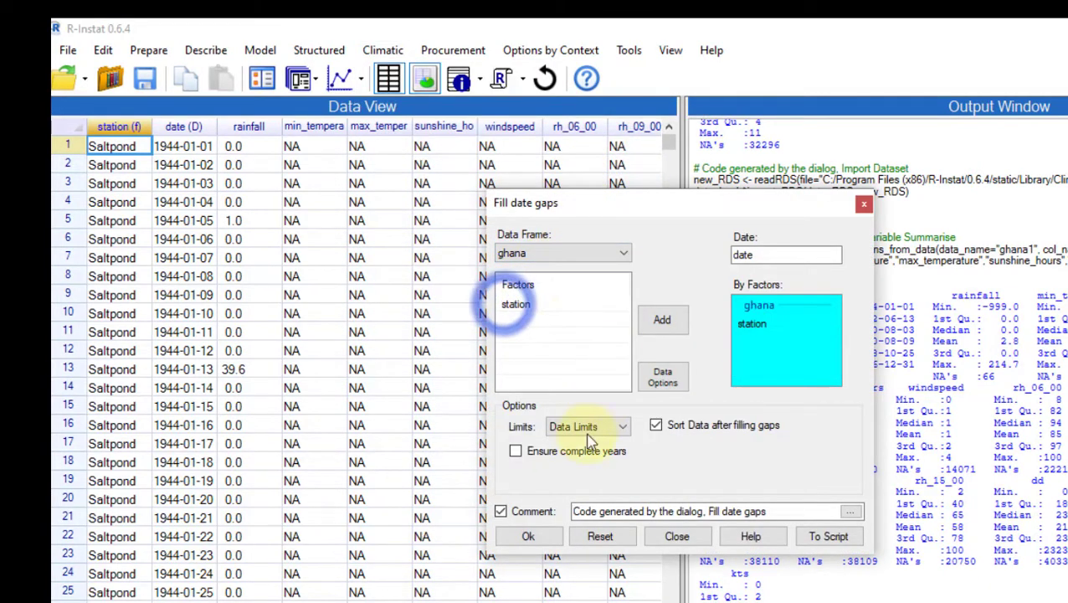
left_click(526, 538)
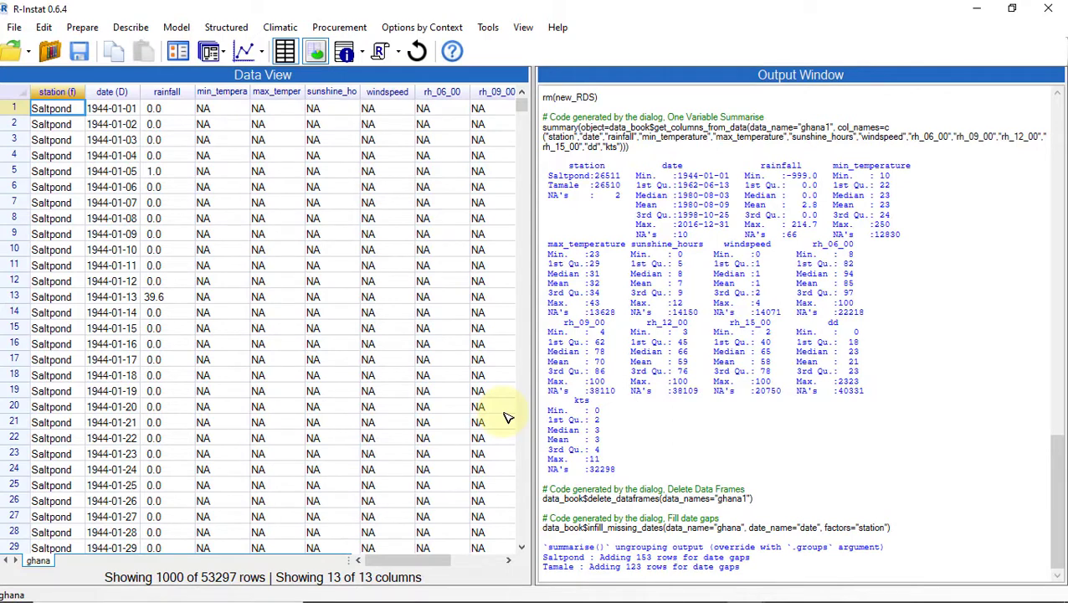
Step: Repeat One Variable Summarise for the gap-filled data, choosing the ghana data frame and adding all its variables
left_click(211, 53)
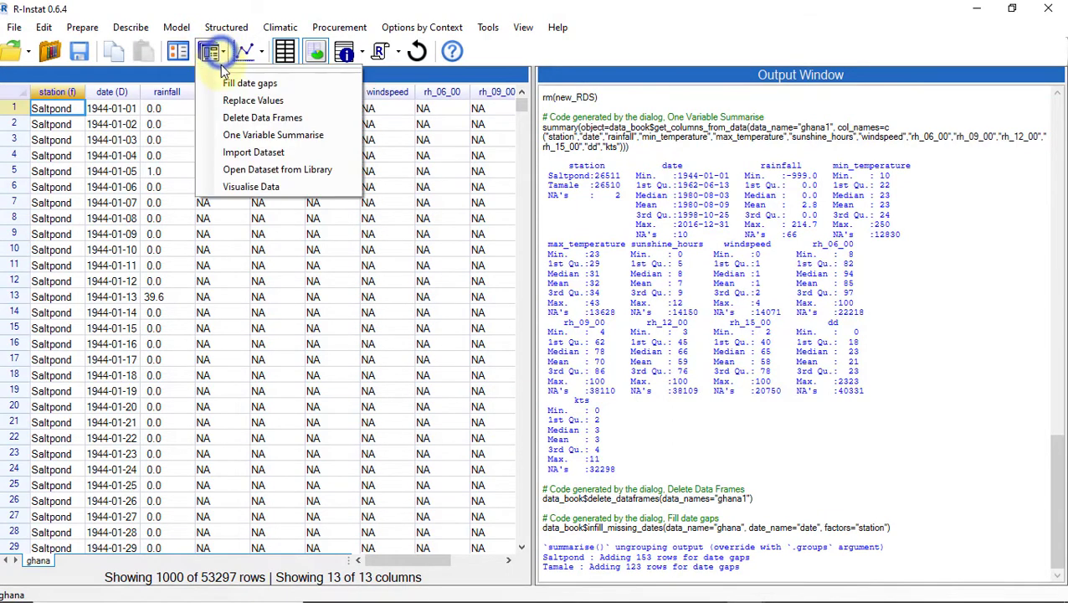
left_click(239, 136)
left_click(427, 213)
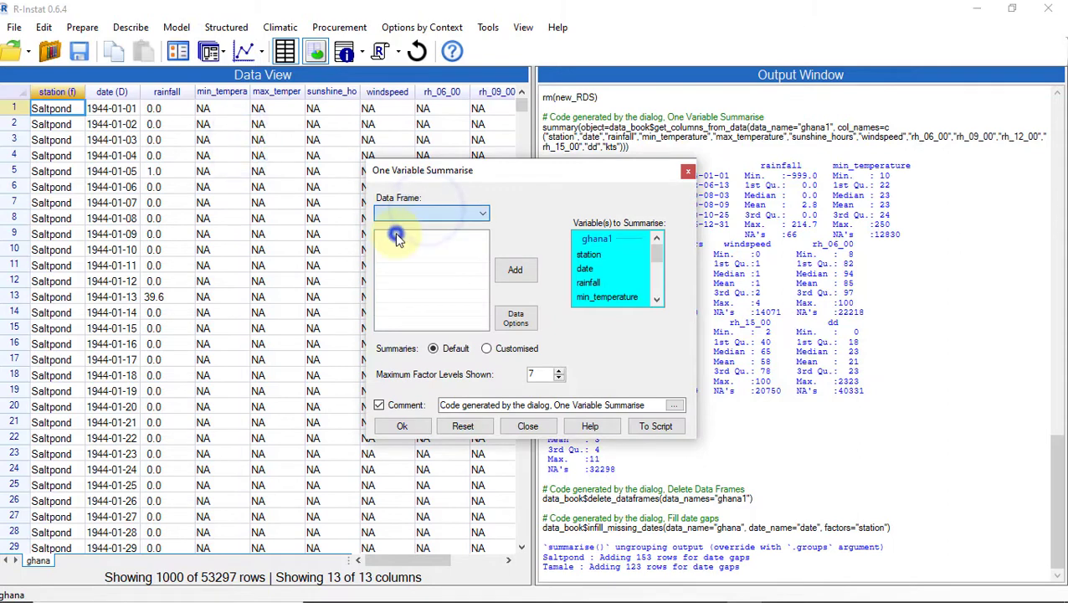
left_click(402, 225)
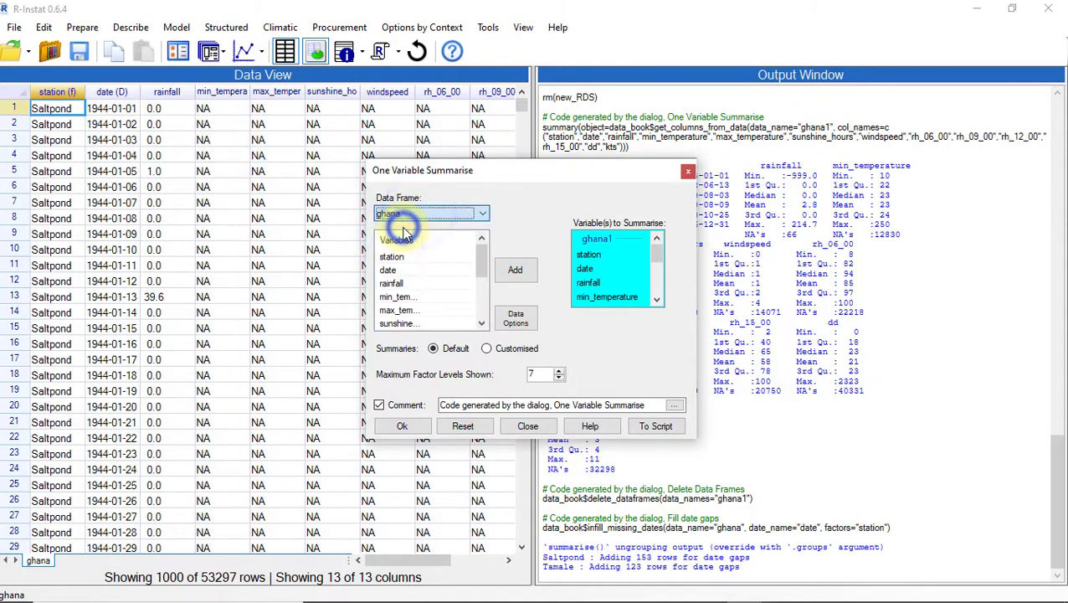
right_click(432, 259)
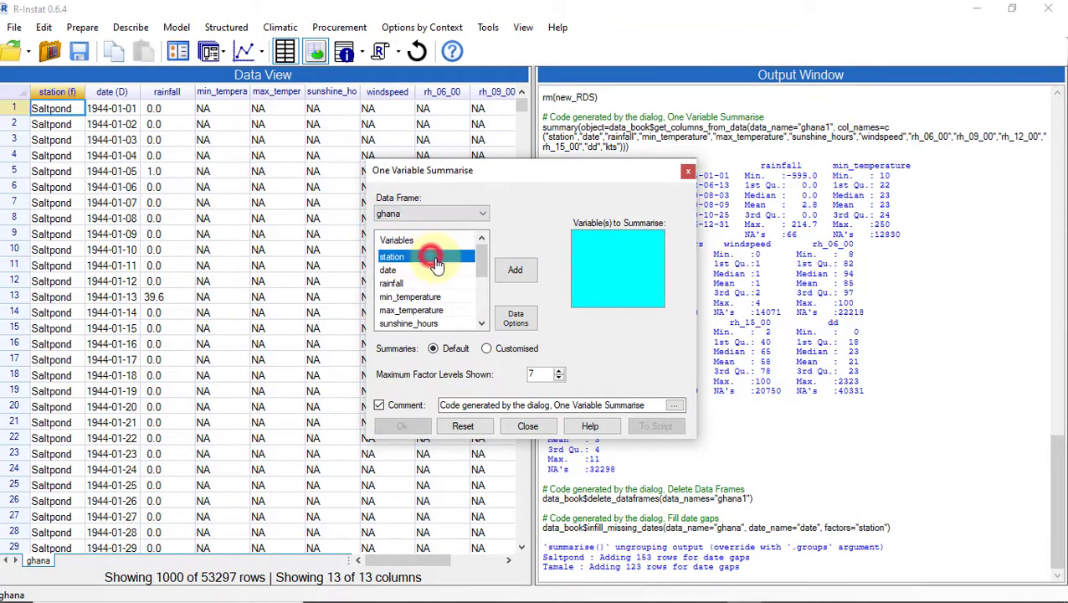
left_click(478, 319)
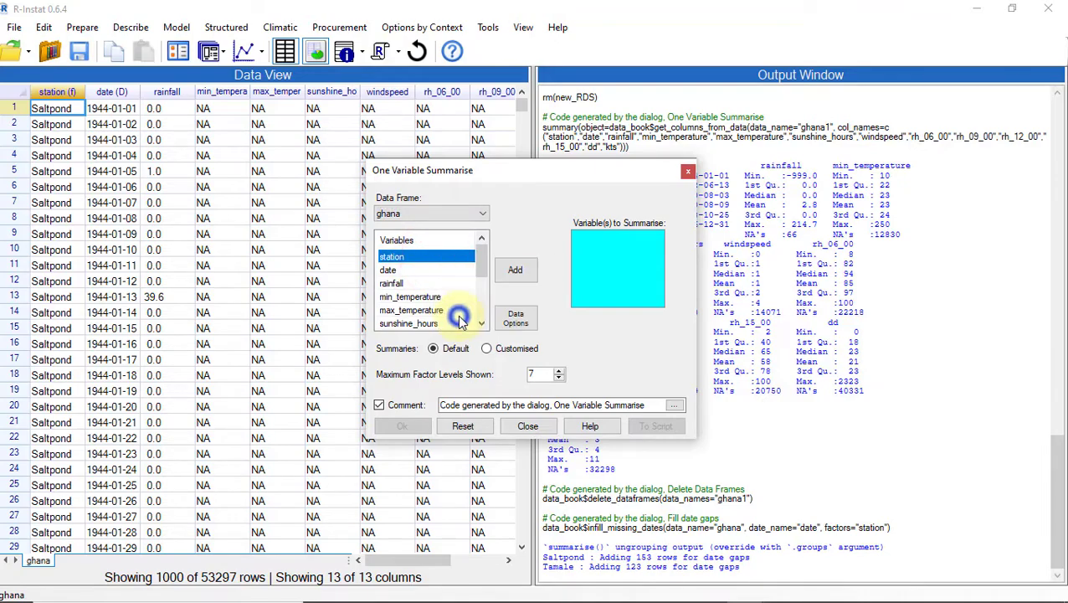
left_click(402, 427)
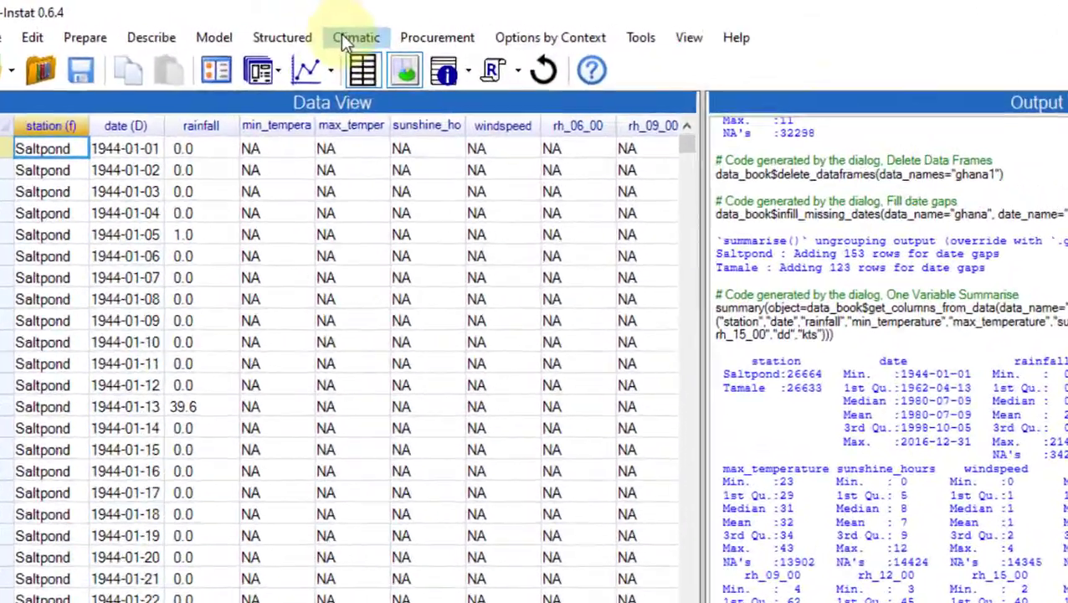
Step: Create numeric year, abbreviated month, day in month and day in year (366) columns from the ghana date with Use Date
left_click(277, 27)
mouse_move(436, 146)
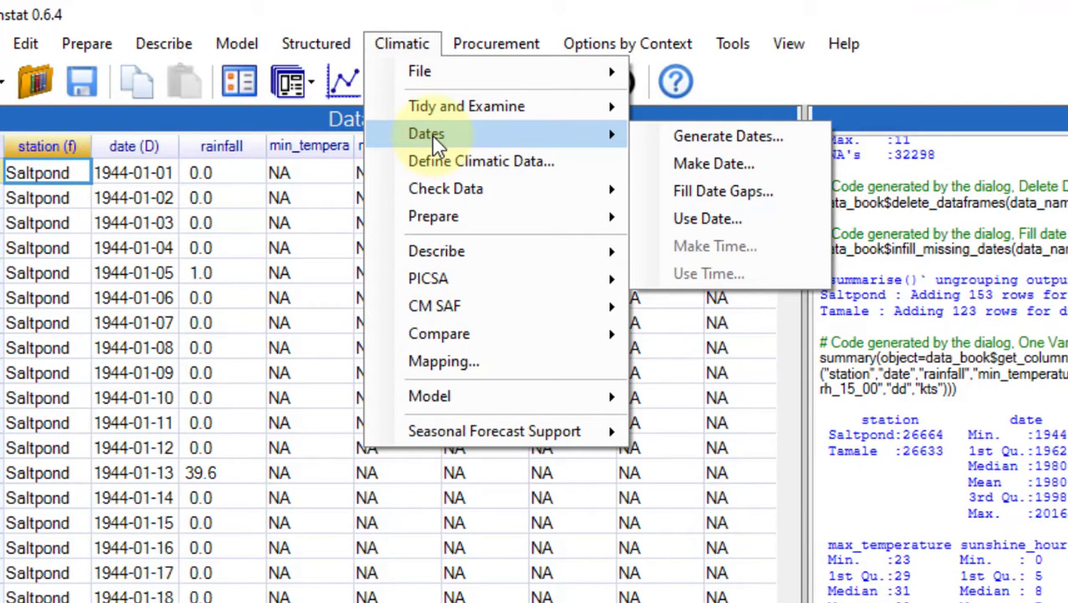
left_click(728, 219)
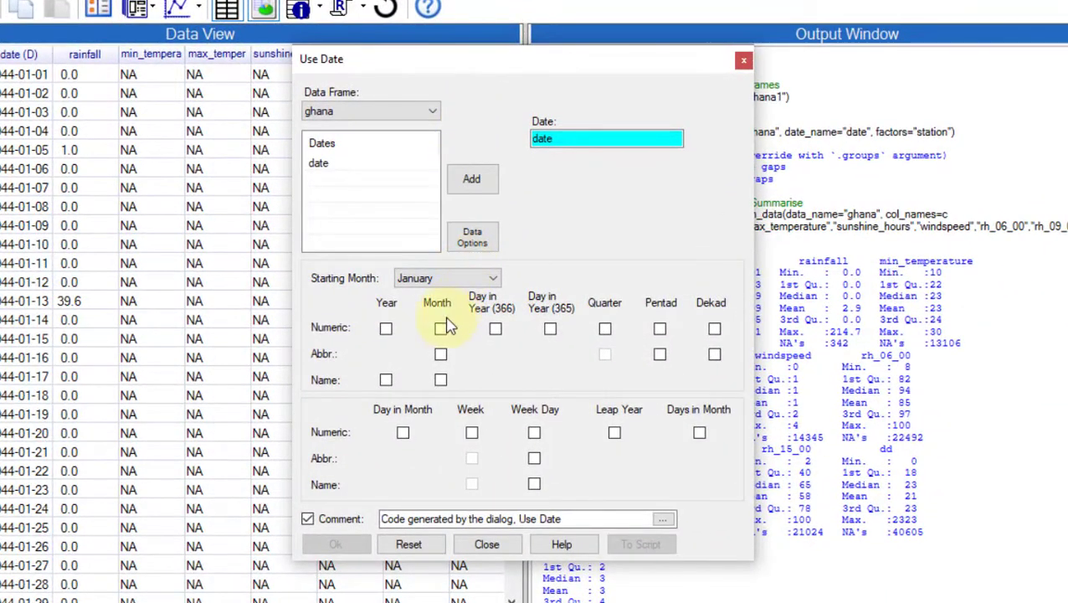
left_click(385, 331)
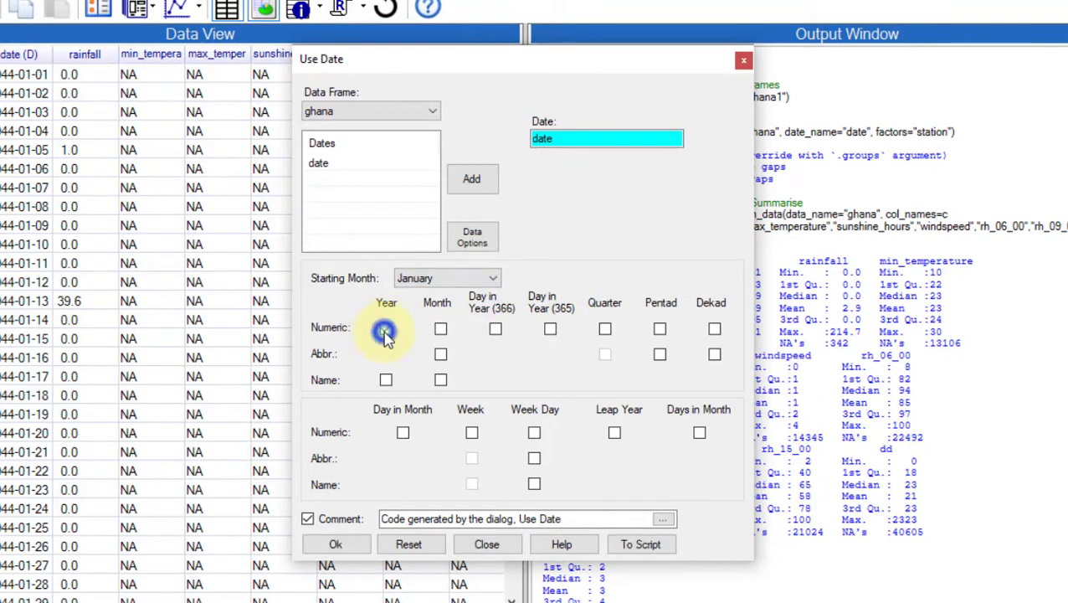
left_click(496, 329)
left_click(440, 354)
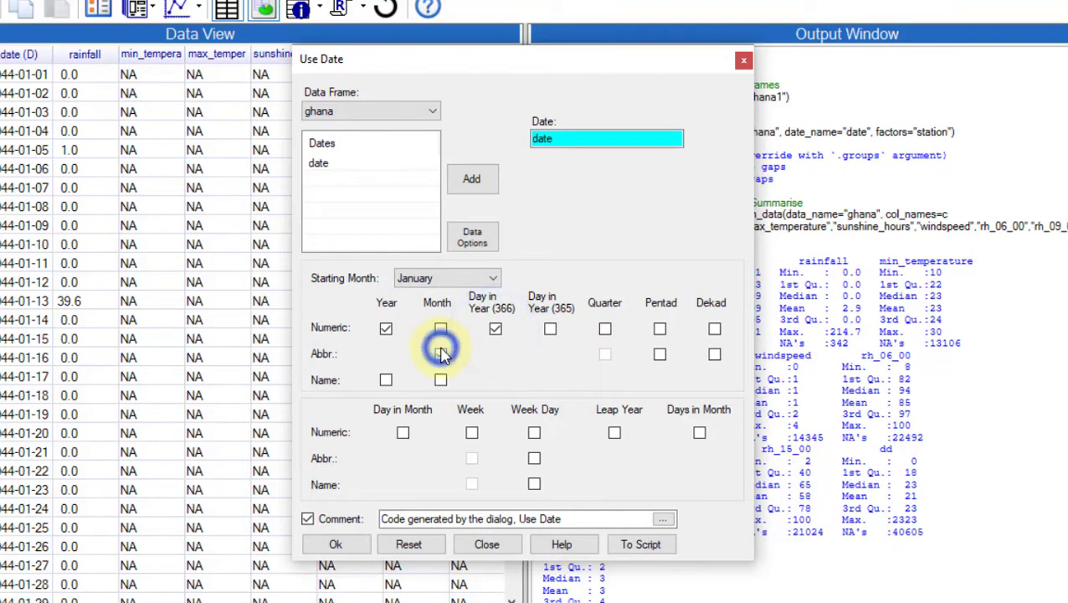
left_click(403, 434)
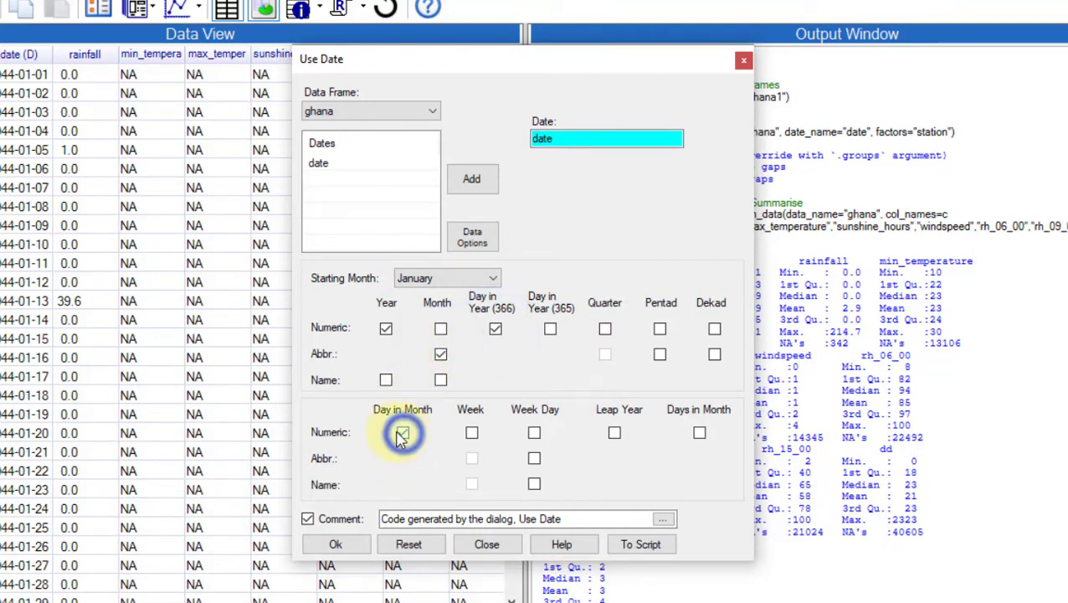
left_click(331, 544)
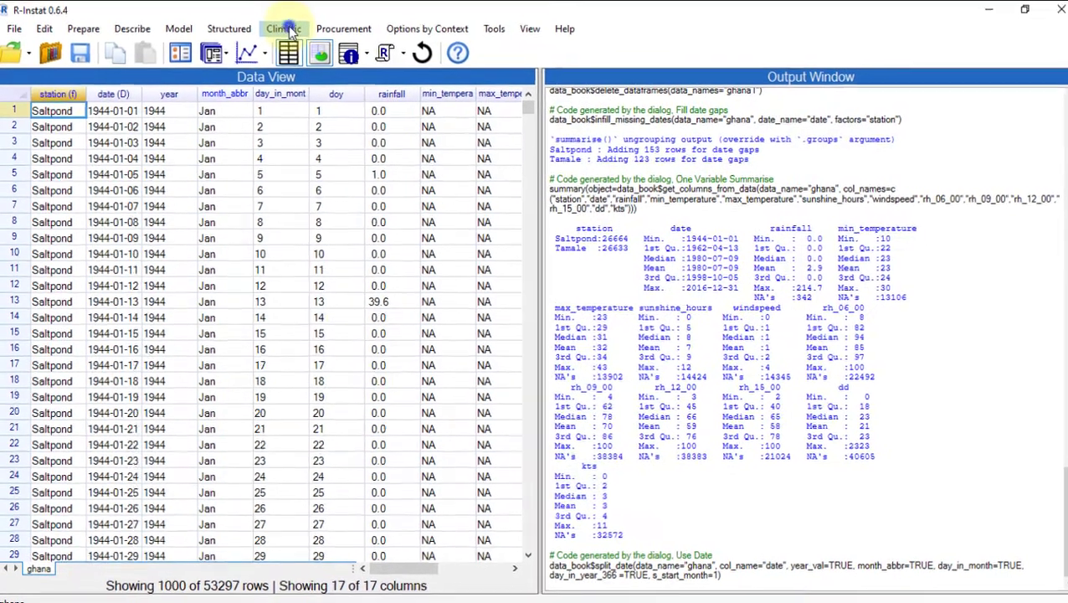
Step: Check the ghana data for duplicate dates and define it as climatic data with the automatically filled station, date and element columns
left_click(286, 29)
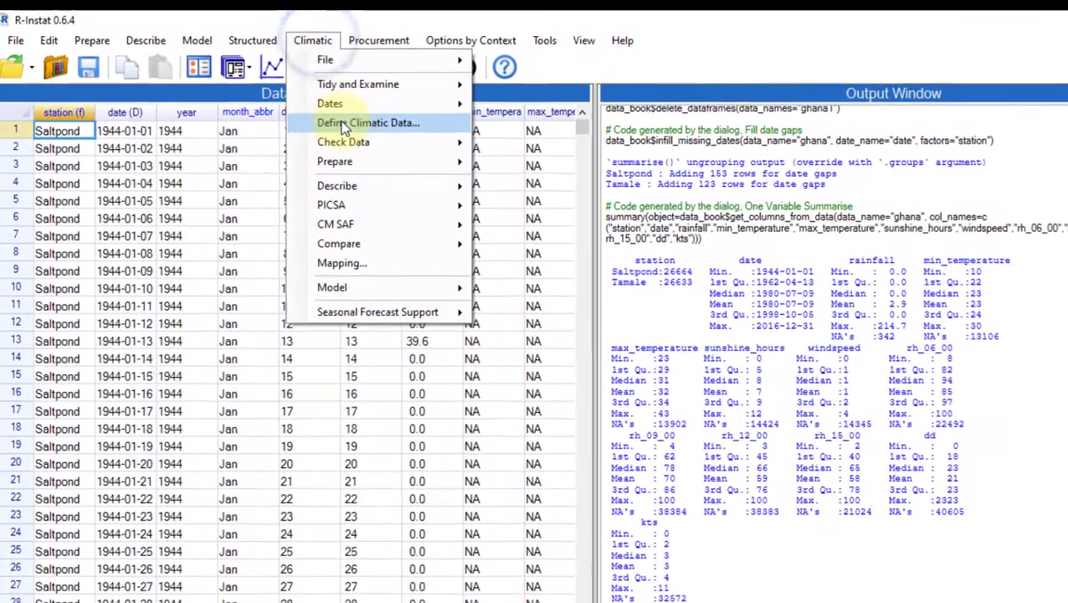
left_click(346, 123)
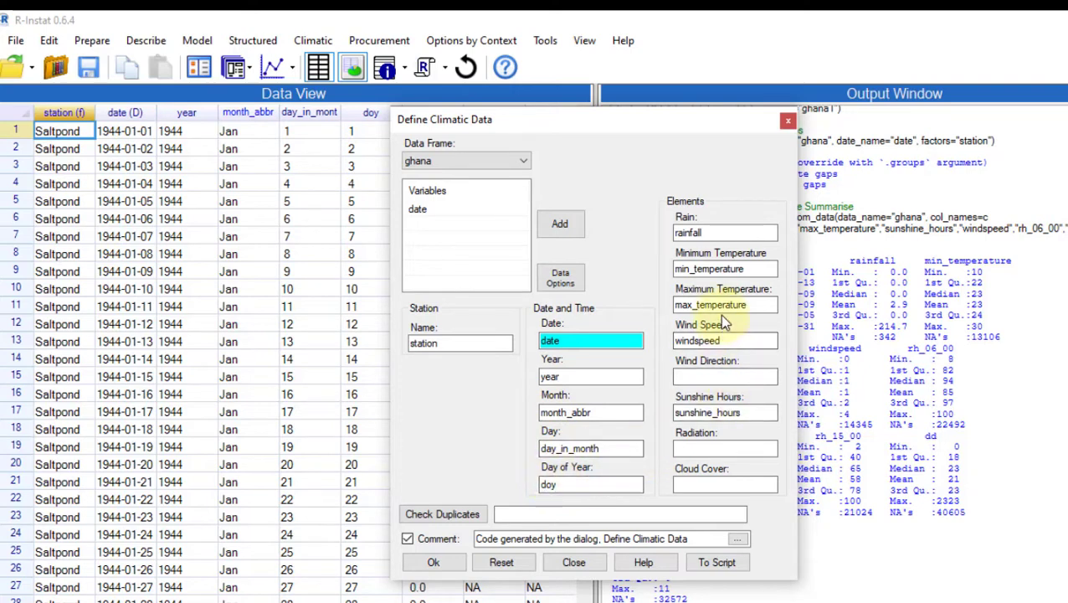
left_click(421, 516)
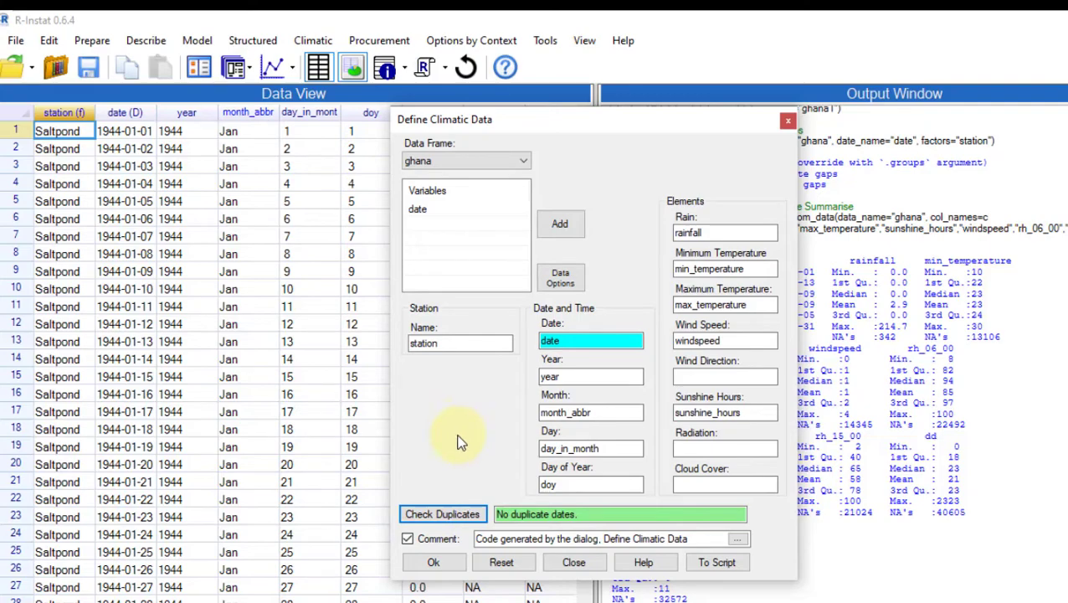
left_click(421, 566)
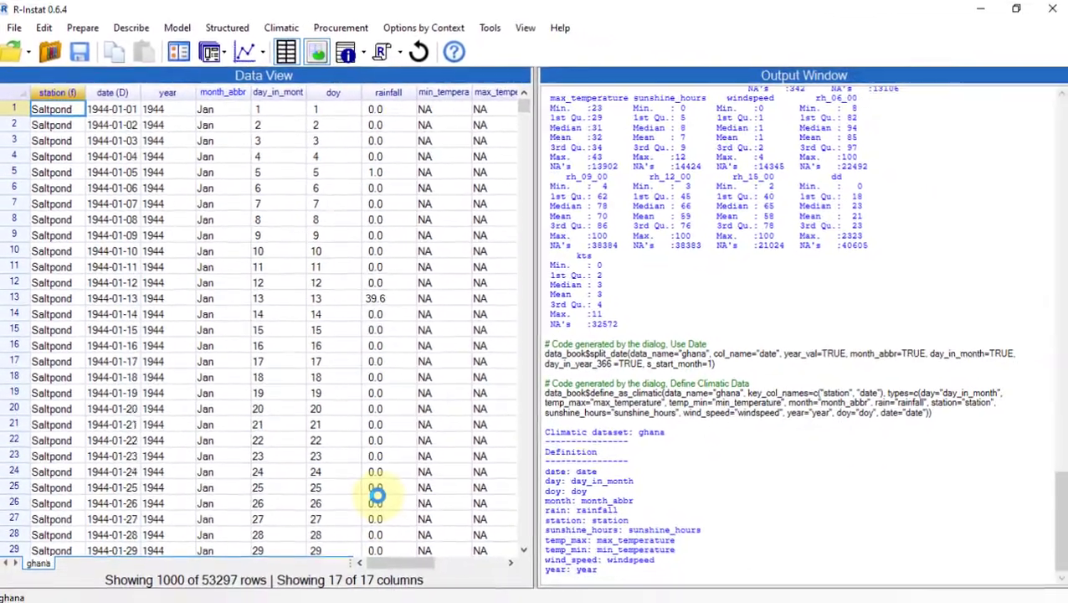
left_click(14, 28)
mouse_move(50, 222)
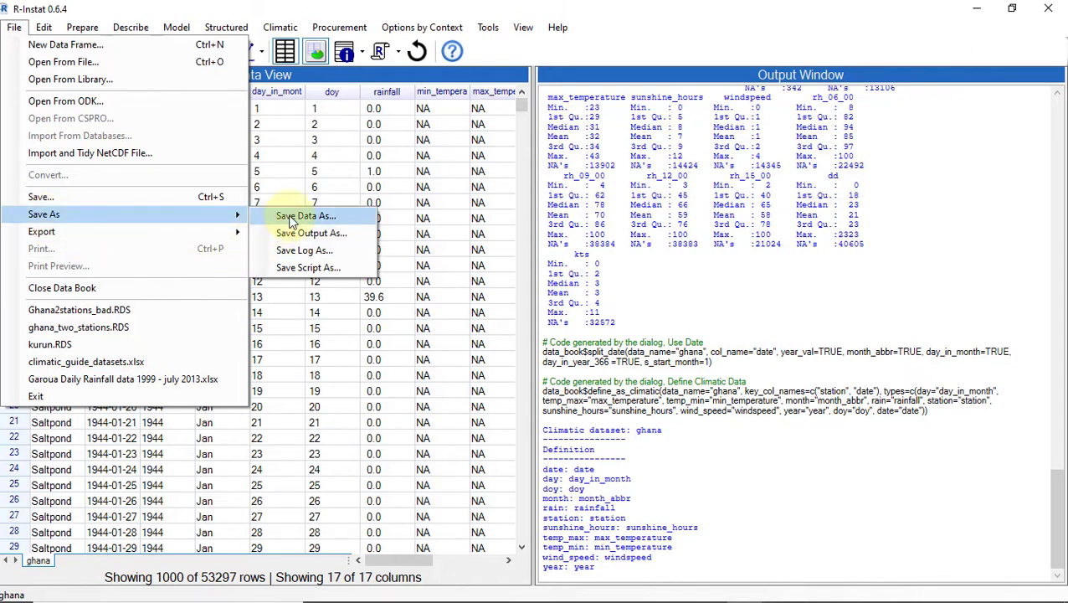
left_click(443, 173)
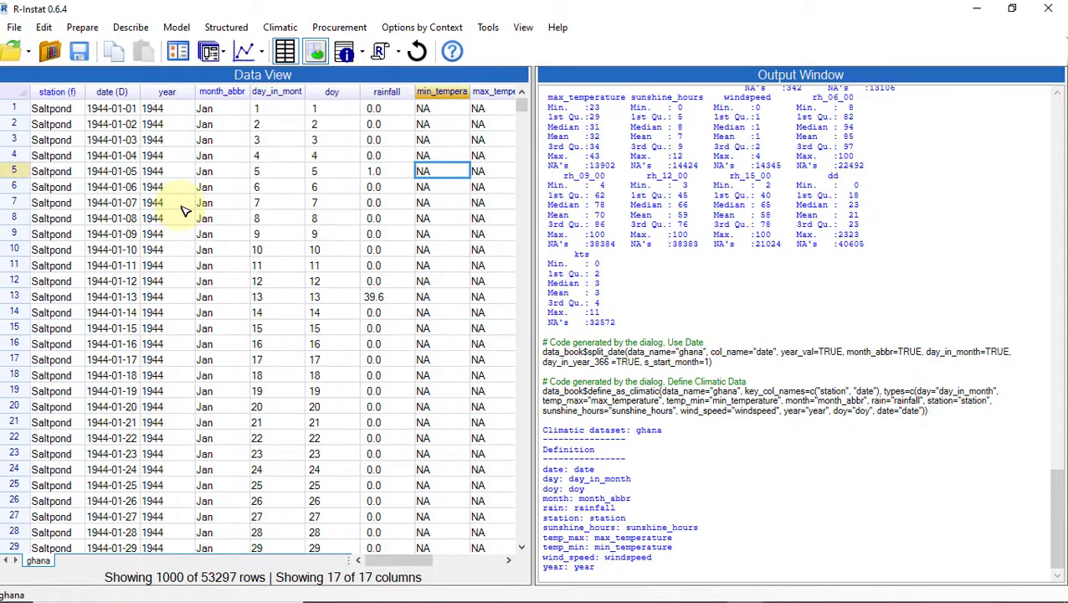